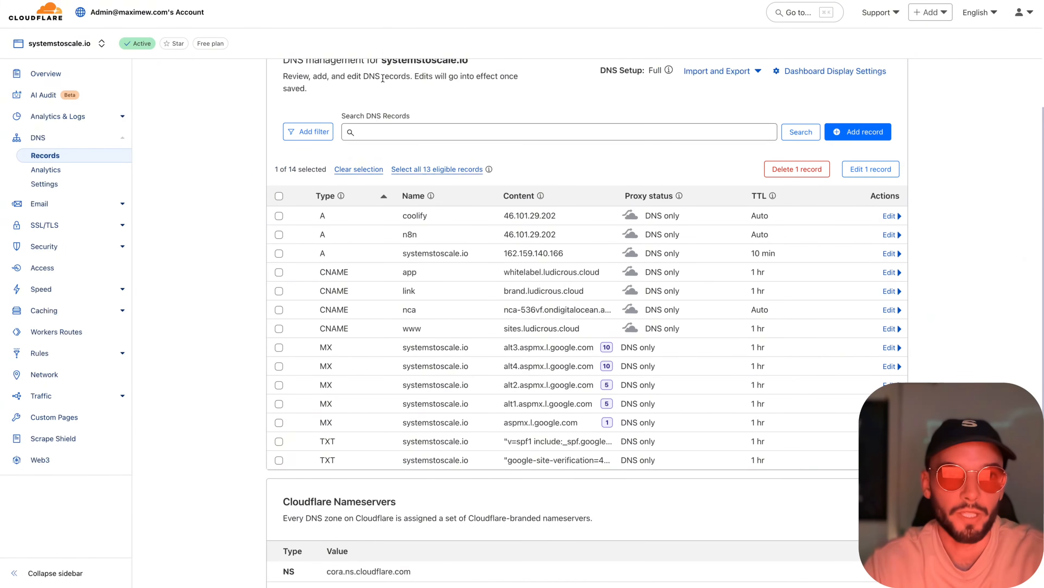
- Review the DNS records for systemstoscale.io and select the coolify and n8n A records
scroll(210, 169, up, 4)
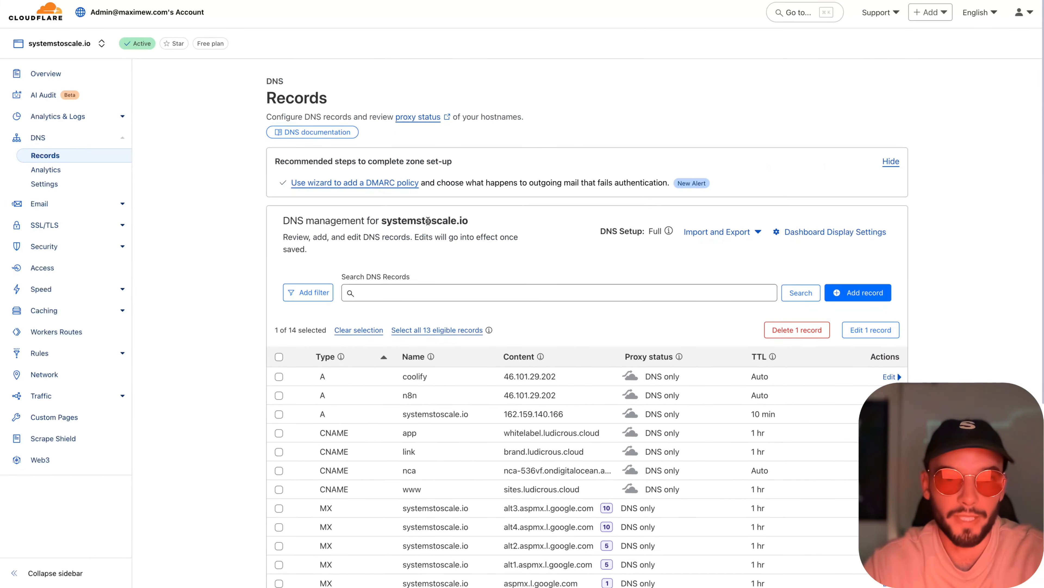
triple_click(440, 223)
click(439, 222)
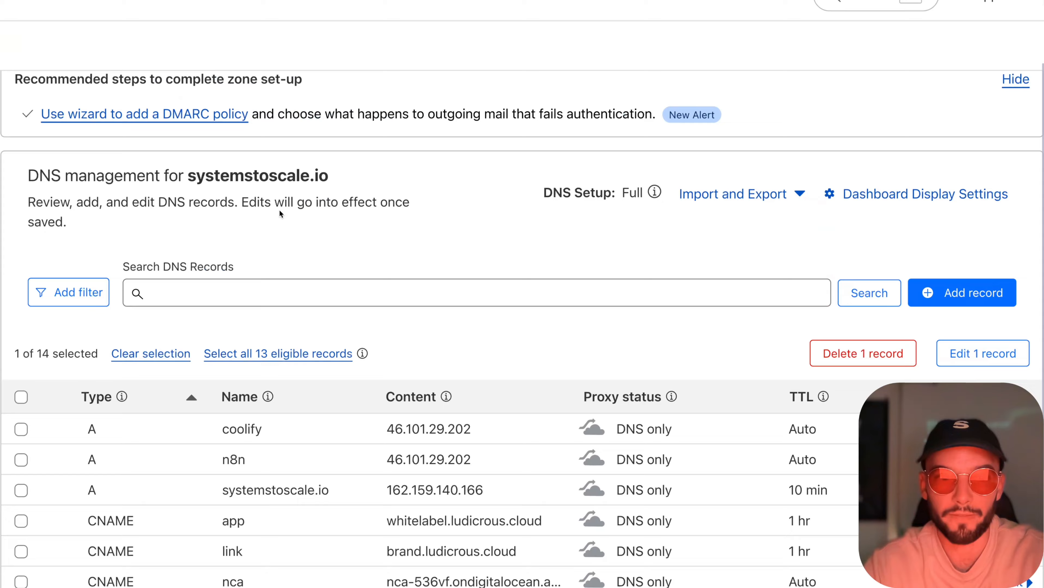
scroll(470, 247, down, 6)
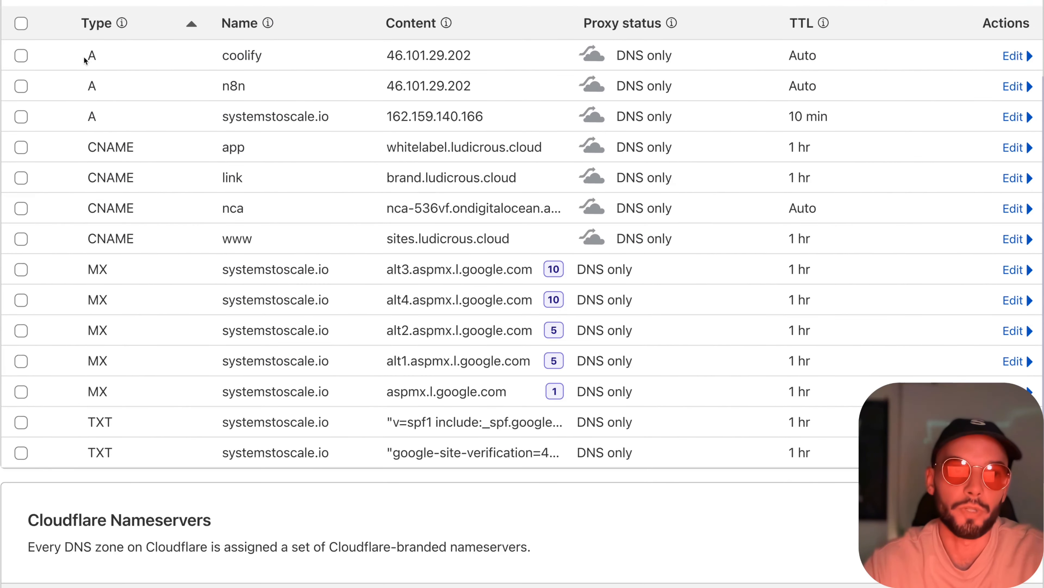
click(21, 56)
click(21, 86)
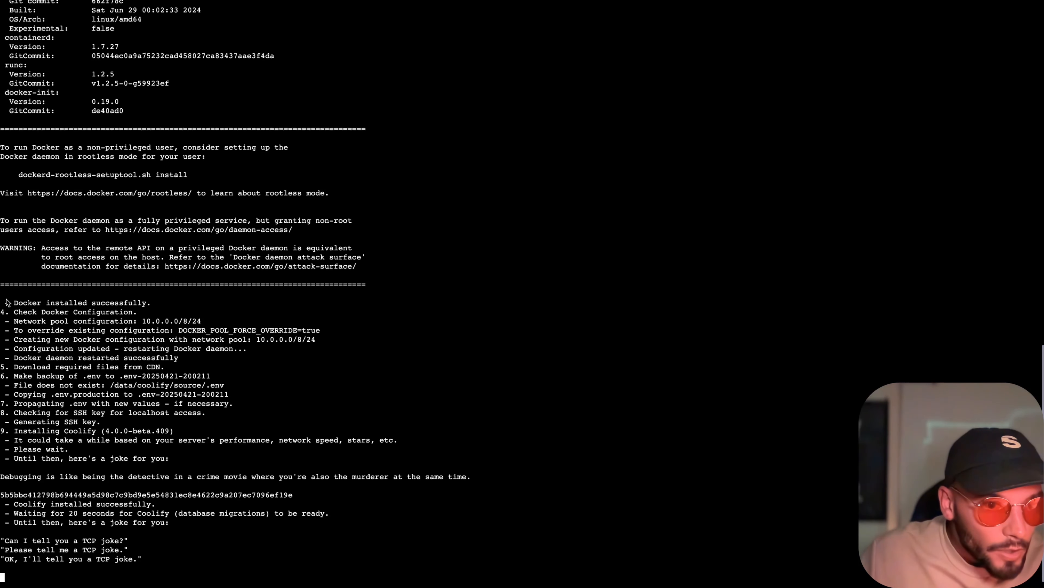
drag(6, 302, 152, 316)
click(173, 316)
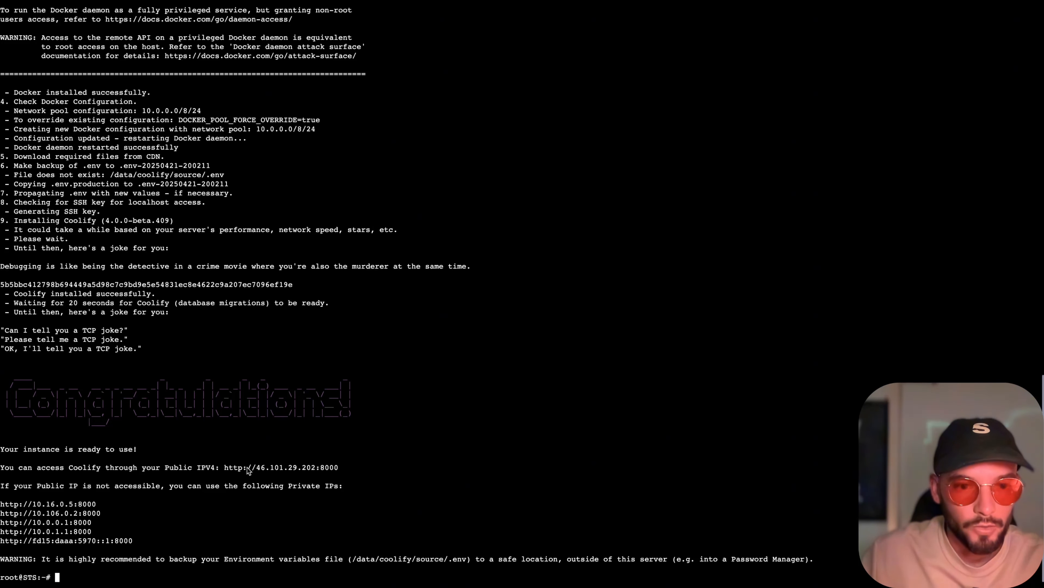
drag(226, 467, 339, 472)
key(super+c)
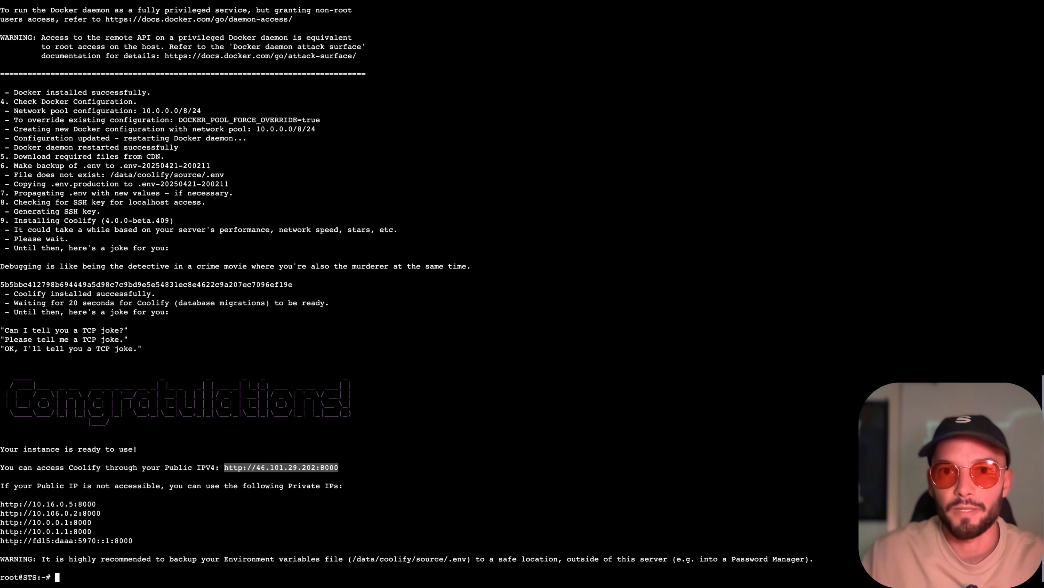
key(super+Tab)
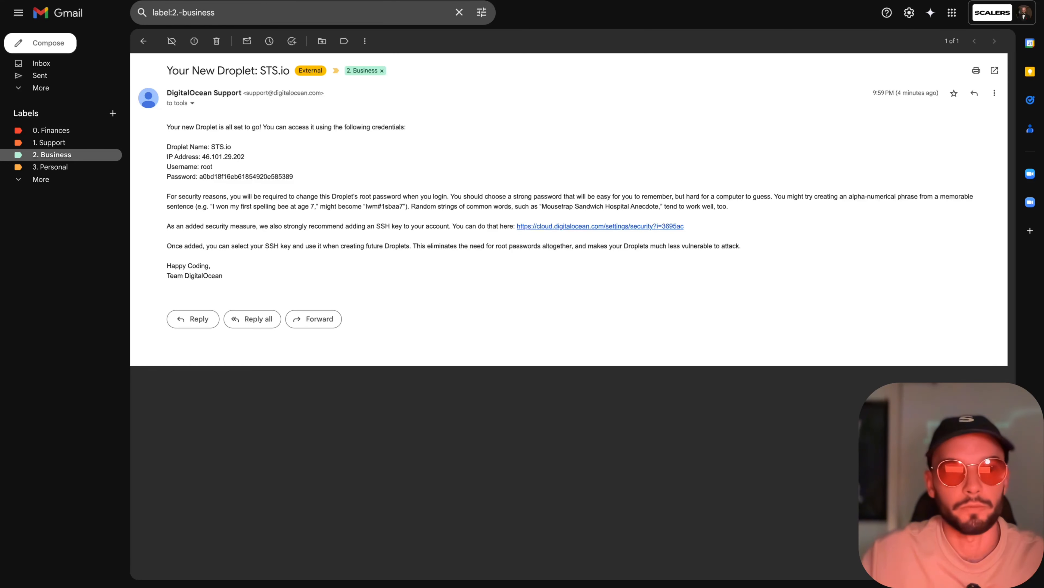
key(super+l)
key(super+v)
key(Return)
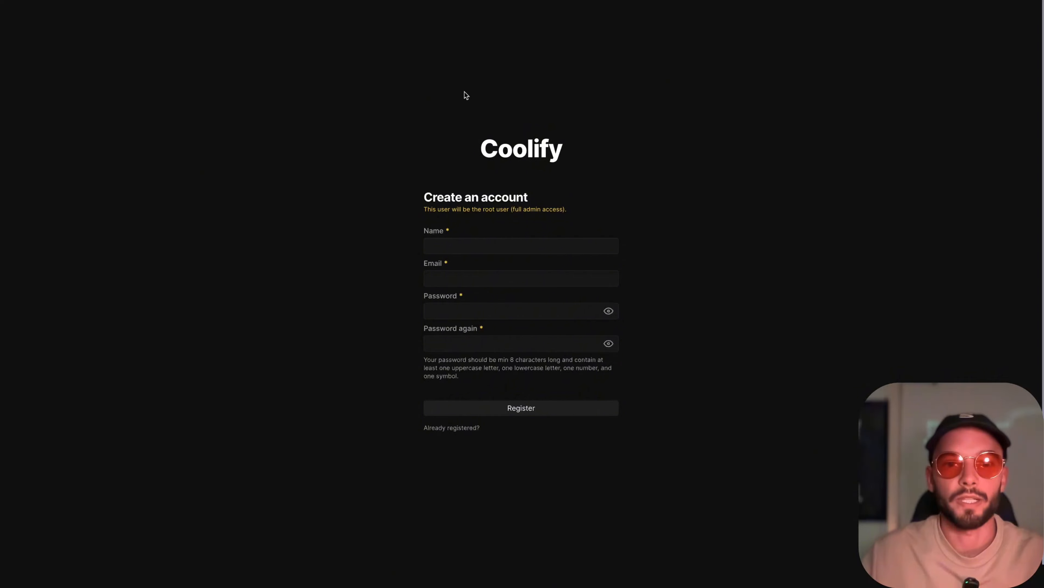
drag(464, 92, 699, 159)
click(698, 160)
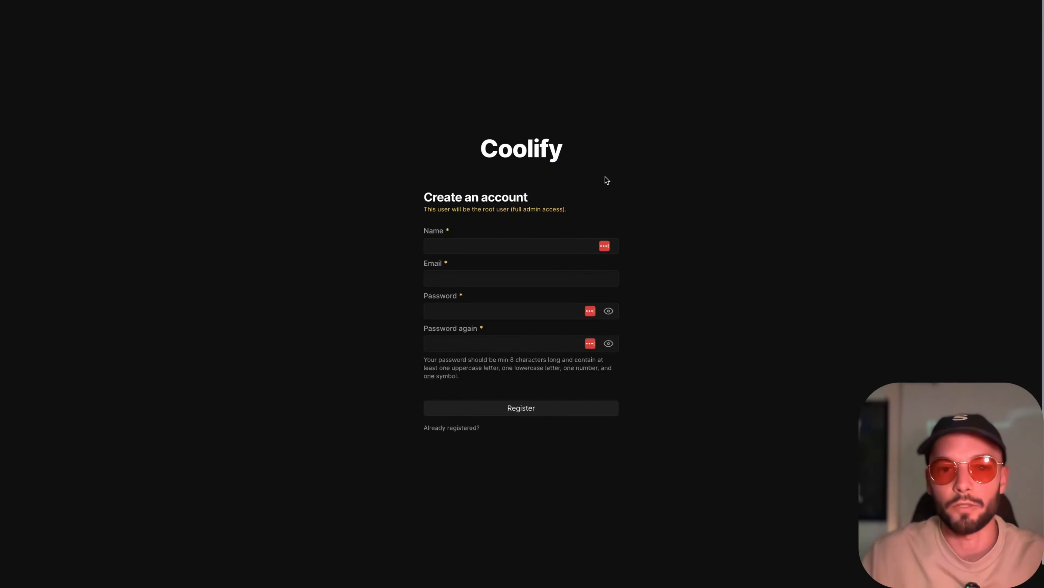
- Fill in the root user's name and email on the registration form, removing the extra space in the name
click(493, 239)
click(483, 259)
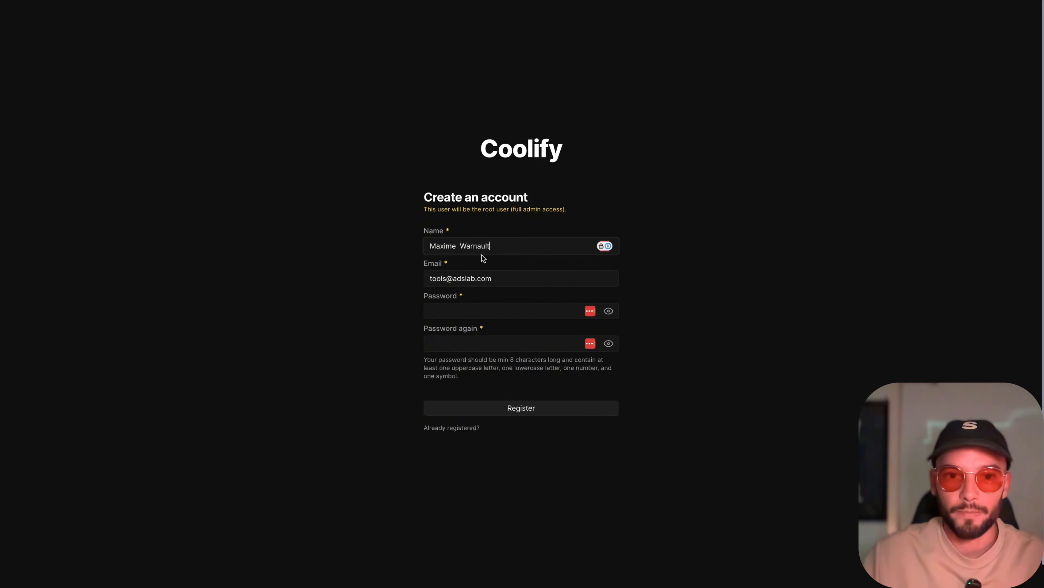
click(461, 245)
key(BackSpace)
double_click(511, 231)
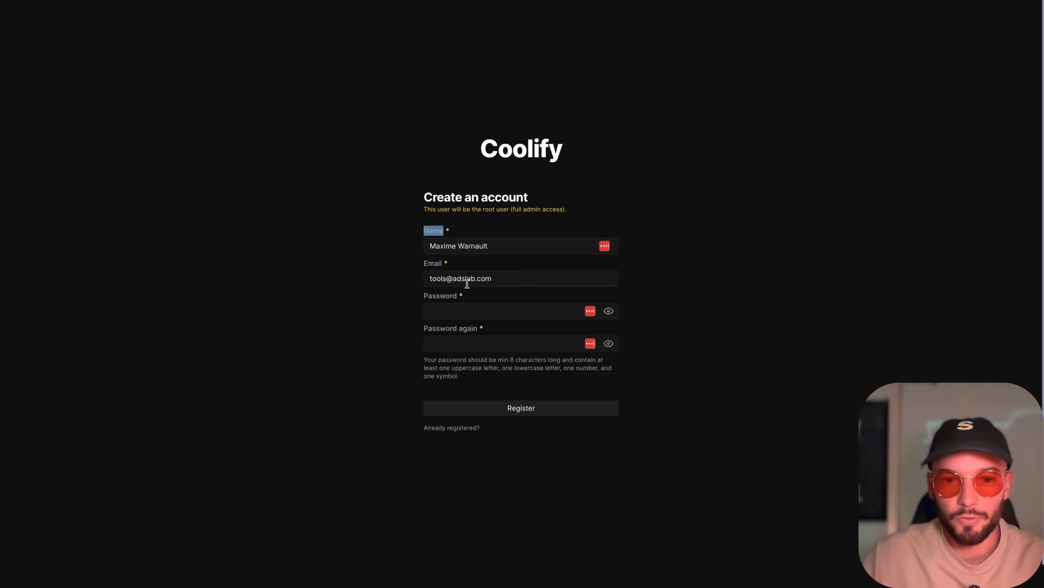
- Enter the account password in both password fields and register the root user
click(445, 307)
click(368, 291)
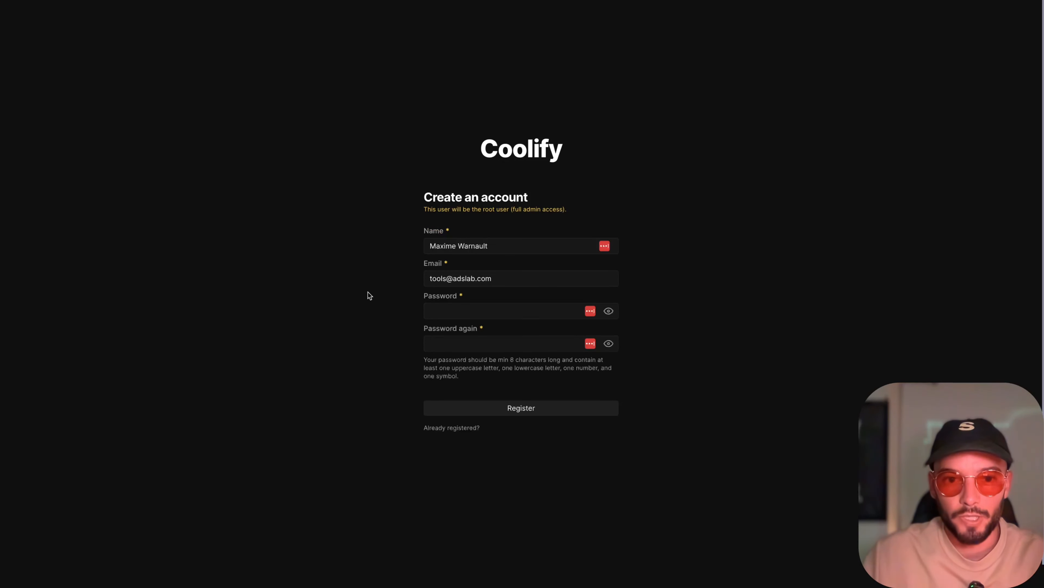
click(453, 305)
text(•••••)
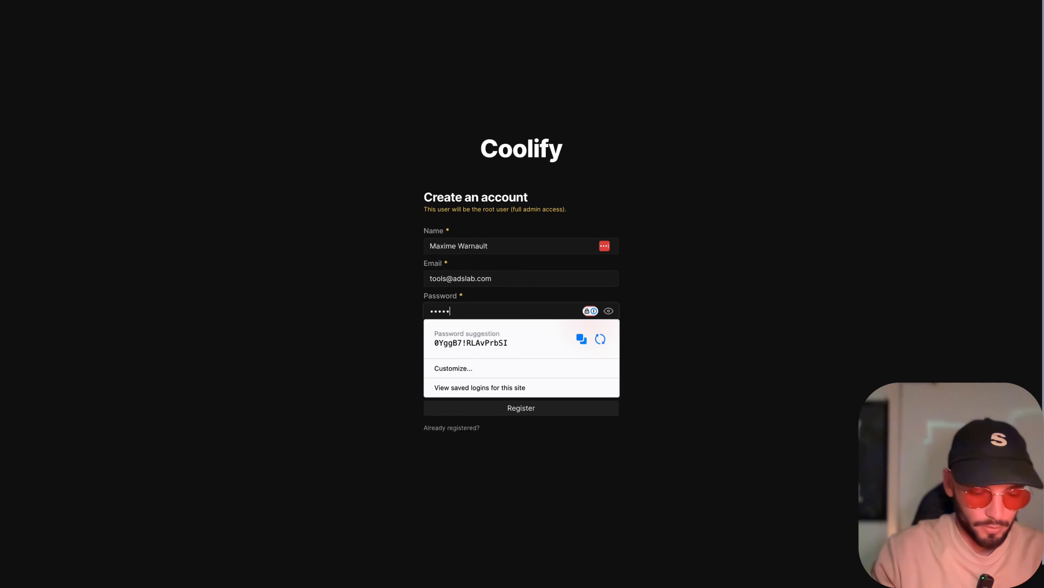
text(••••)
key(Tab)
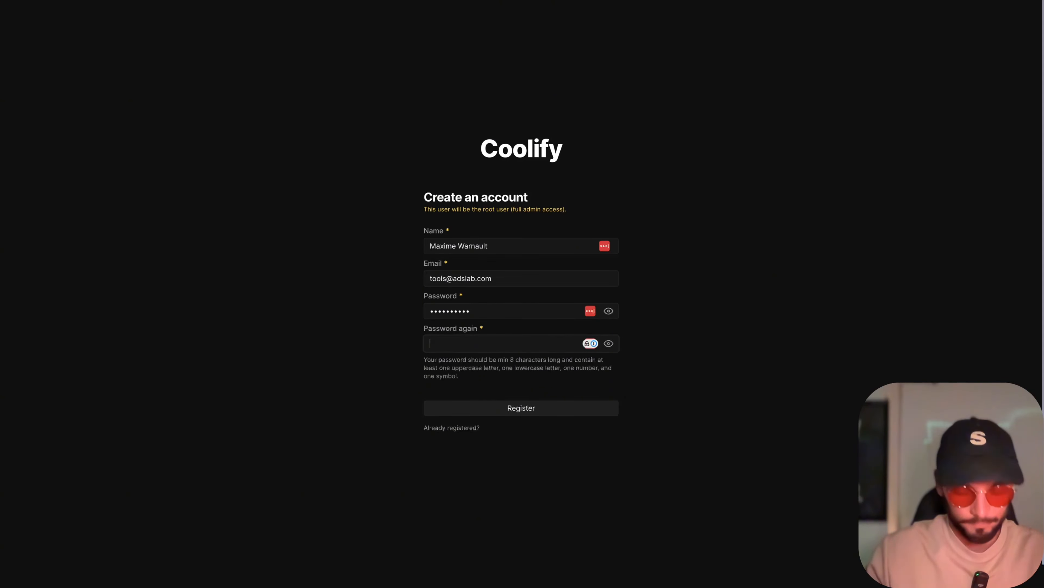
text(••••••••••)
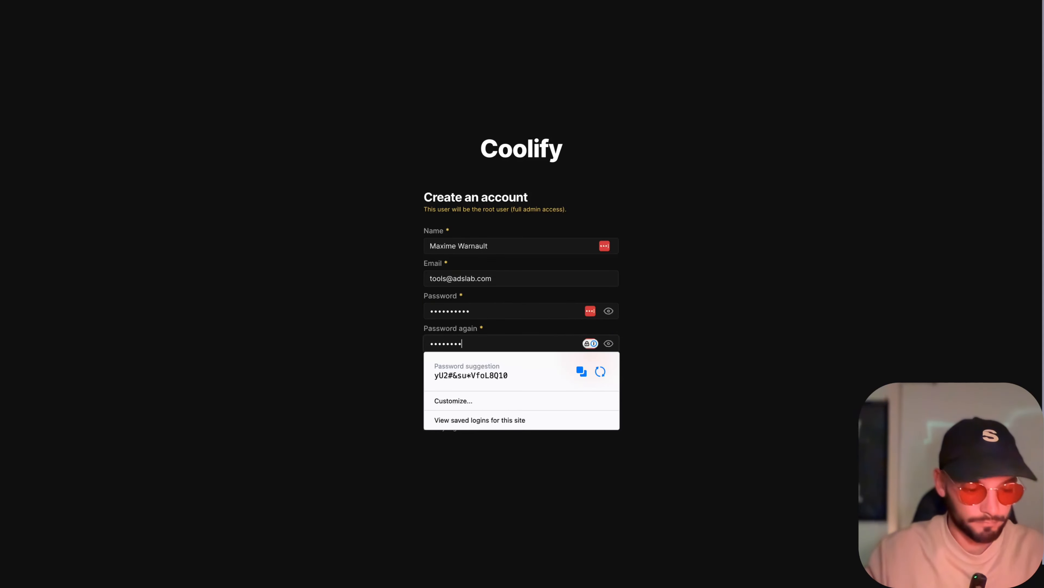
click(280, 239)
click(536, 413)
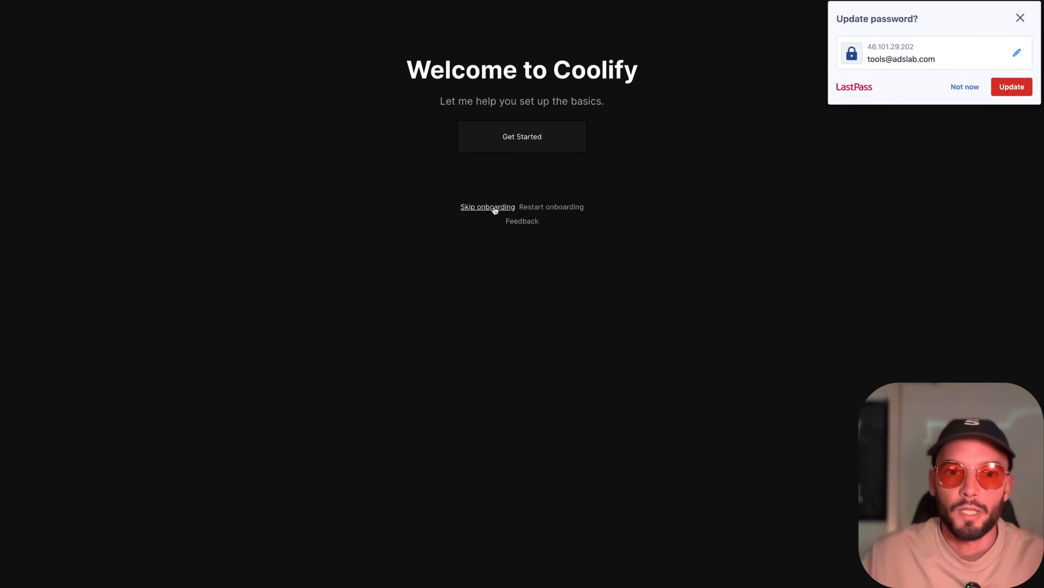
- Update the saved login in LastPass and skip Coolify's onboarding
click(1014, 88)
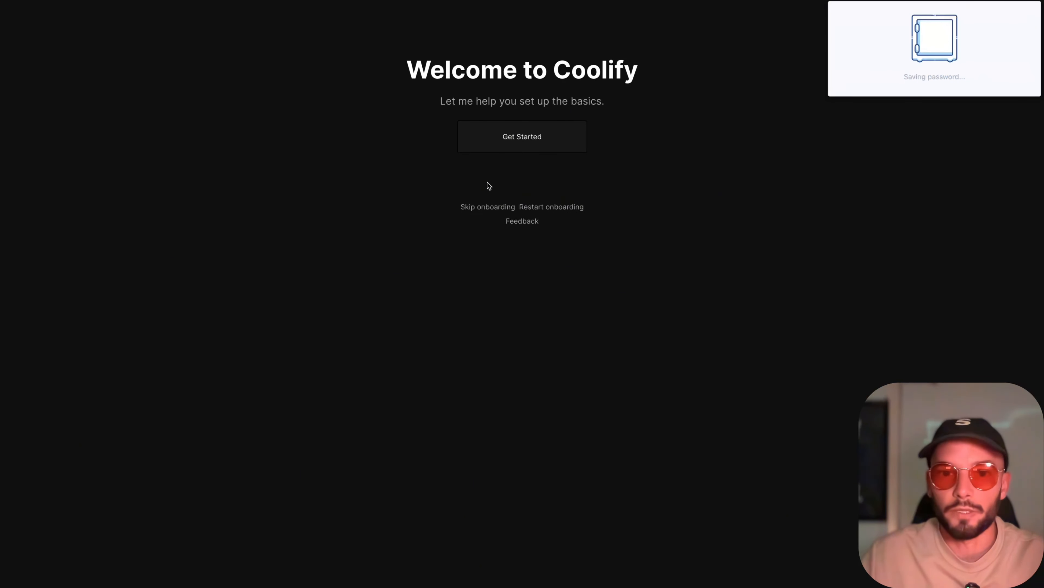
click(486, 208)
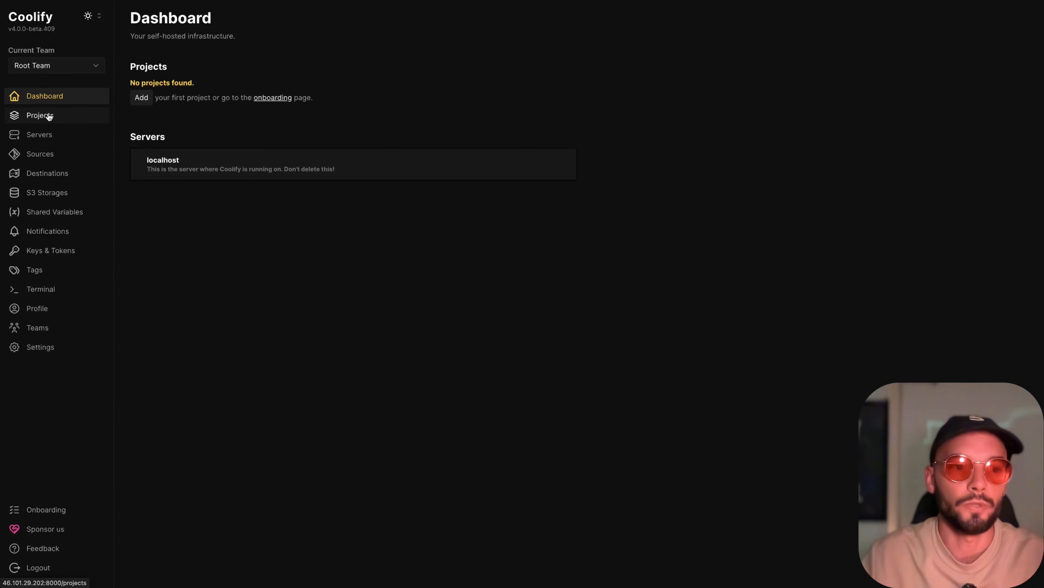
click(40, 347)
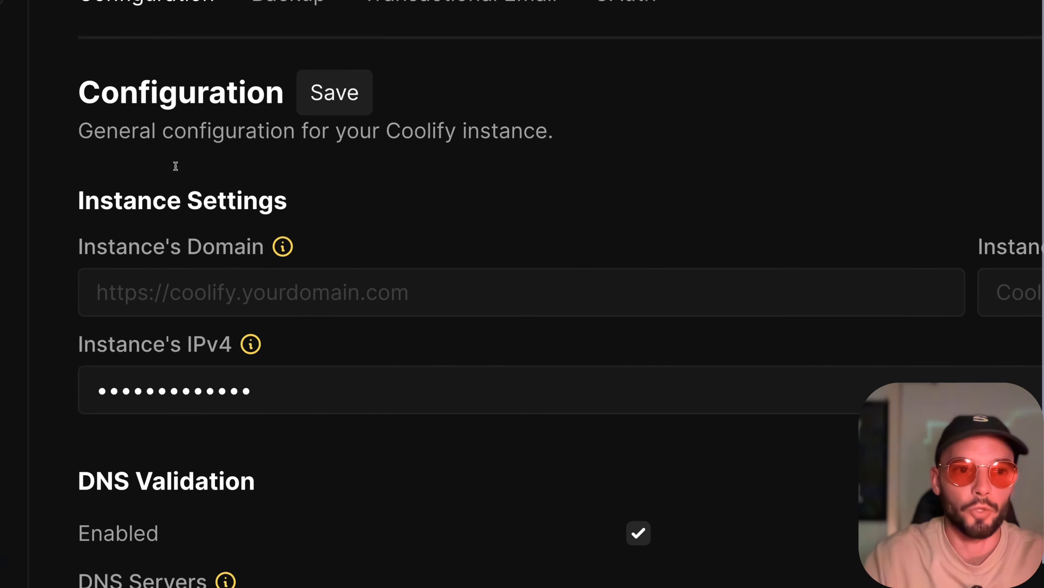
click(180, 167)
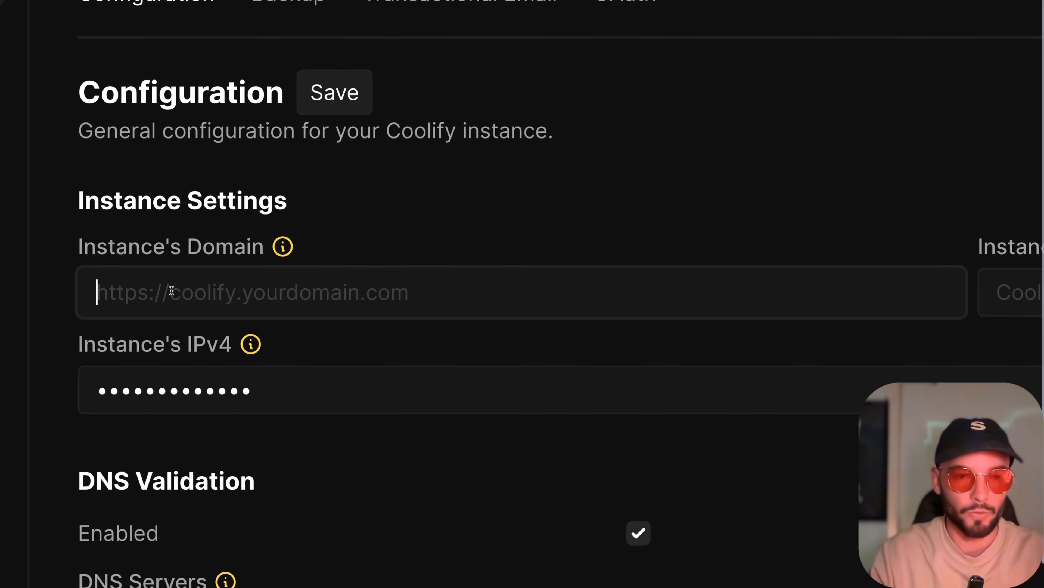
text(http:)
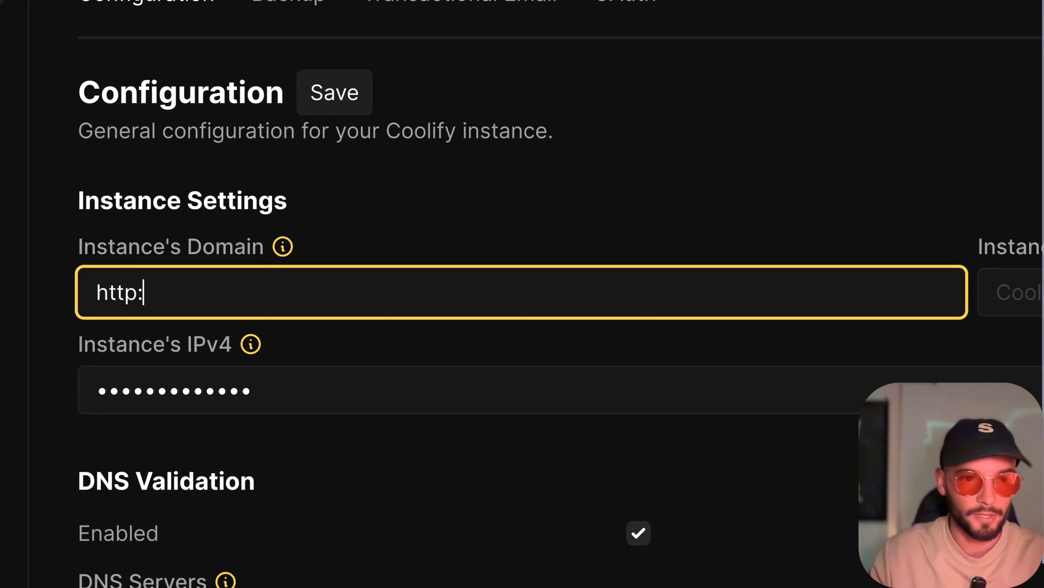
text(//)
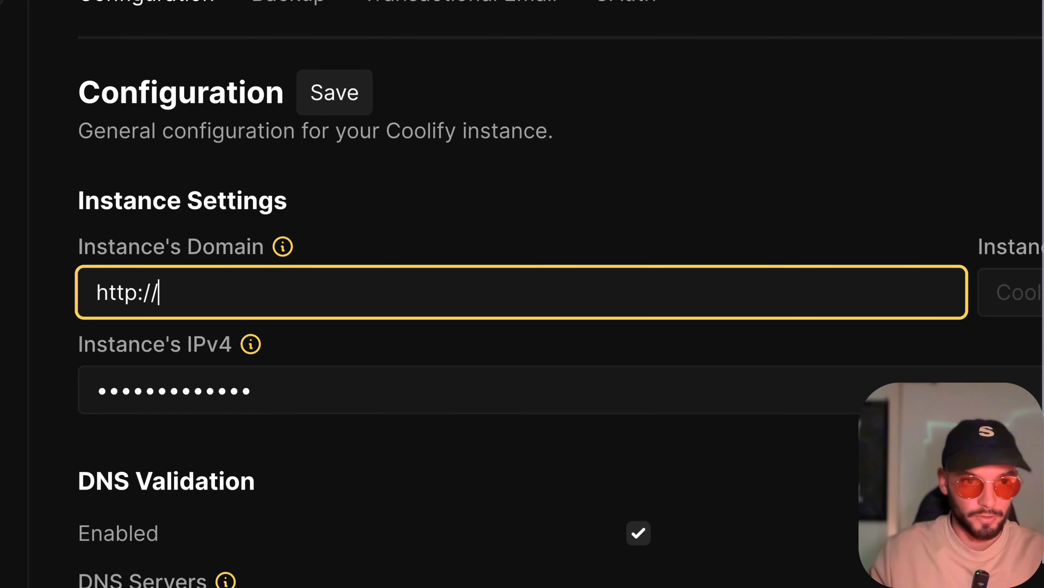
text(coo)
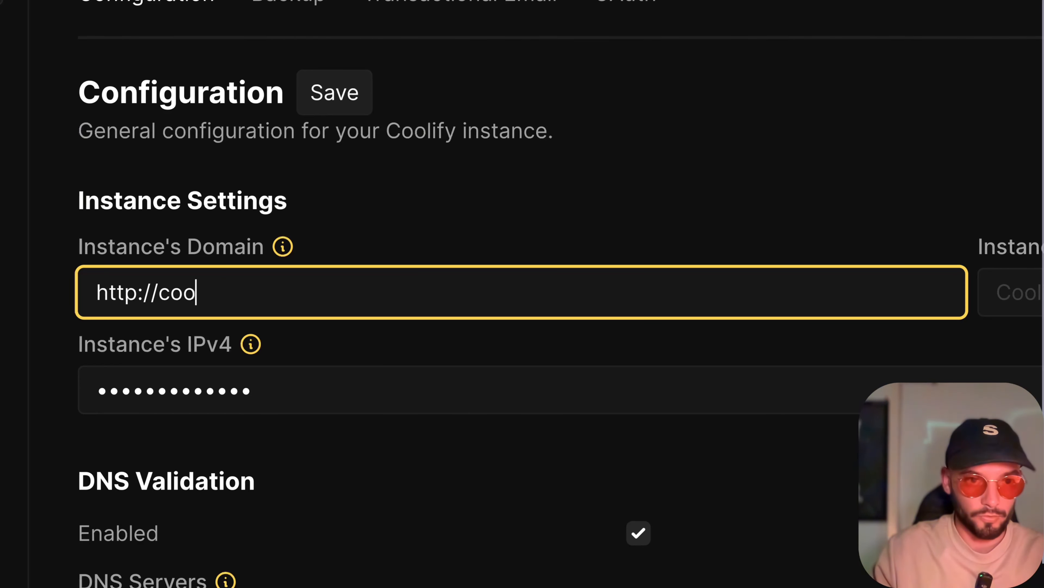
text(lify.syste)
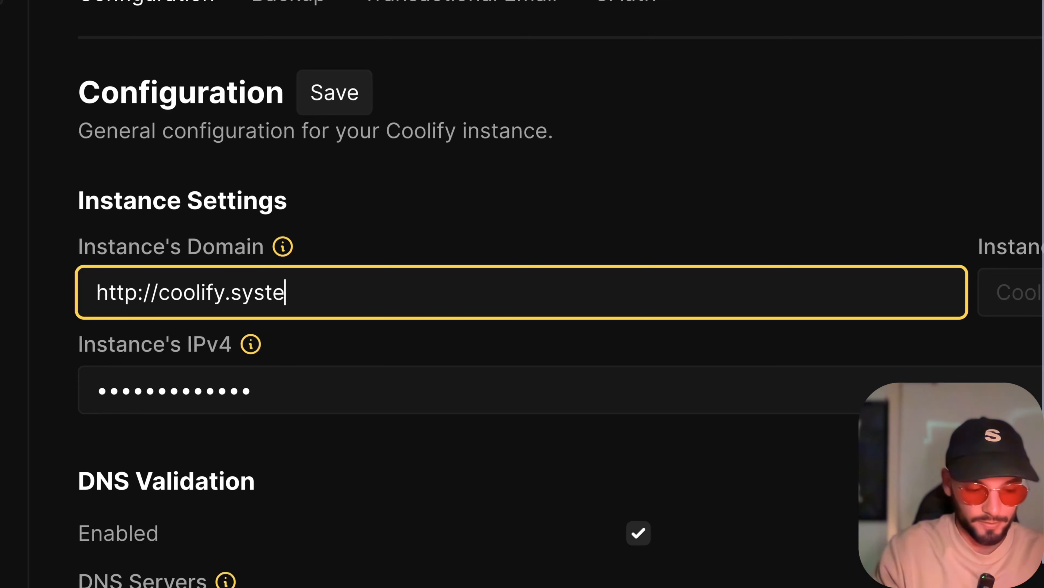
text(mstoscale.)
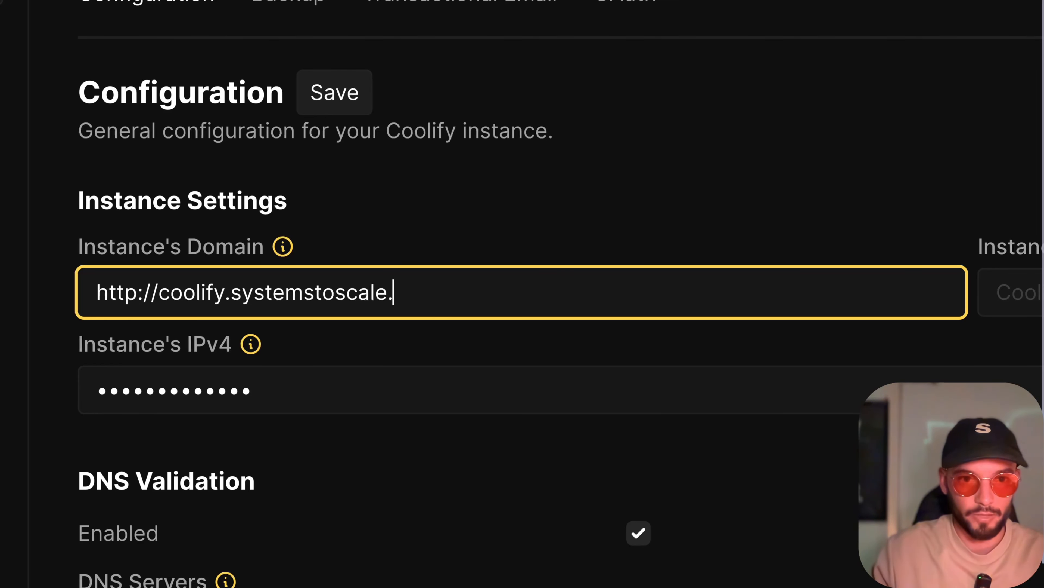
text(io)
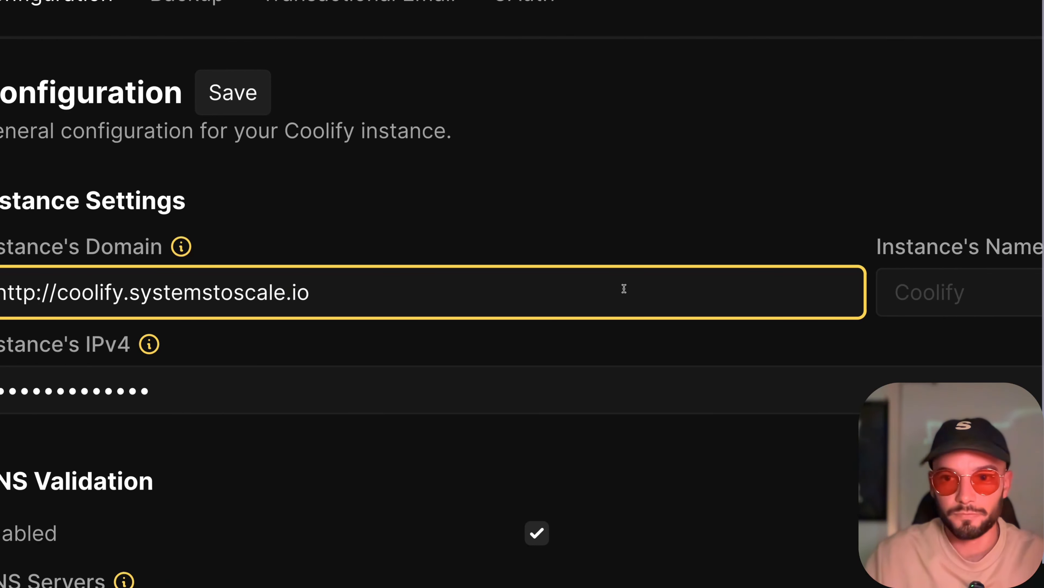
- Set the instance's name to Coolify and save the configuration
key(Tab)
text(Coo)
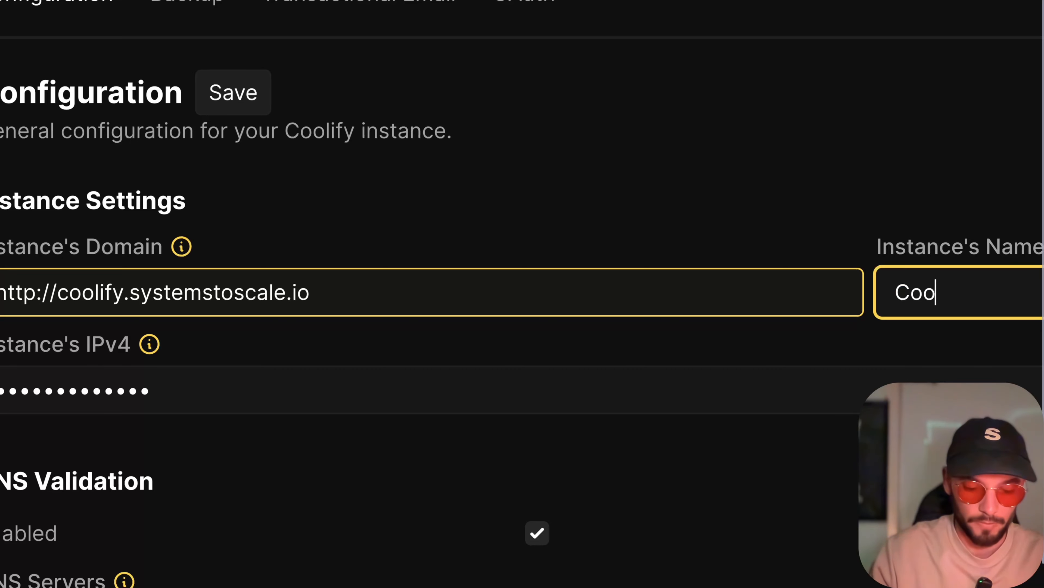
text(lify)
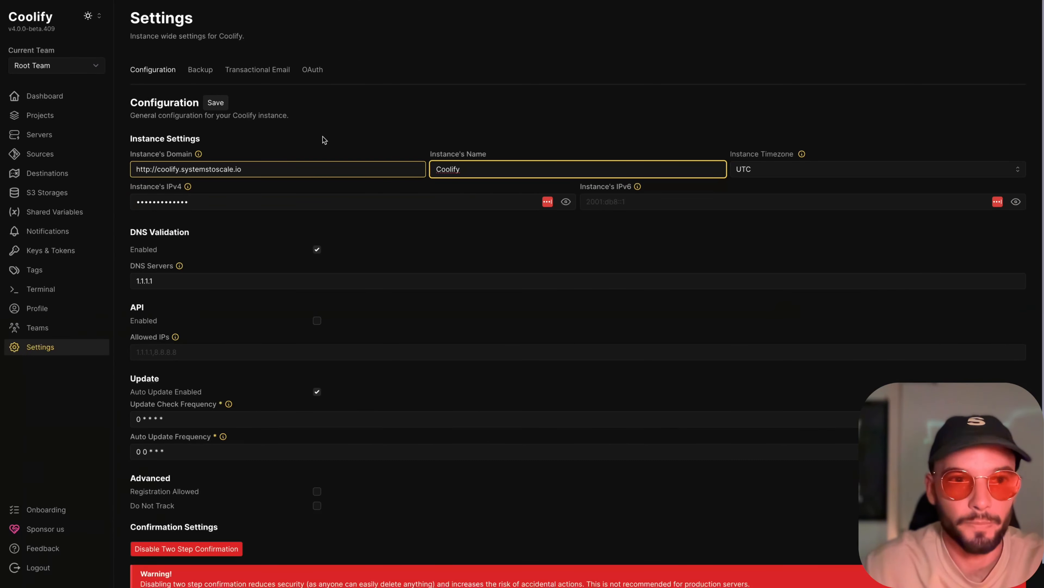
click(311, 128)
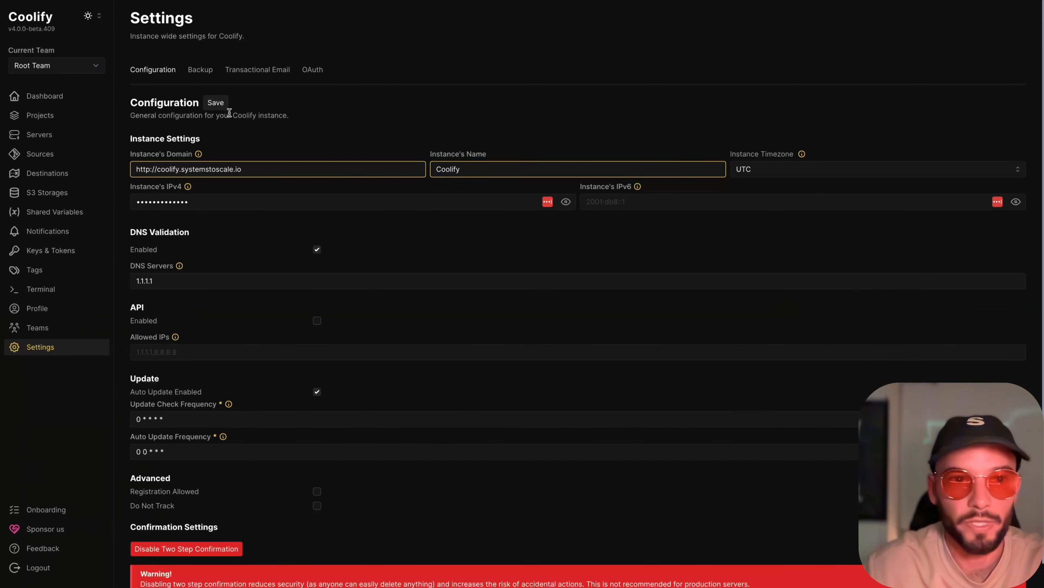
click(220, 105)
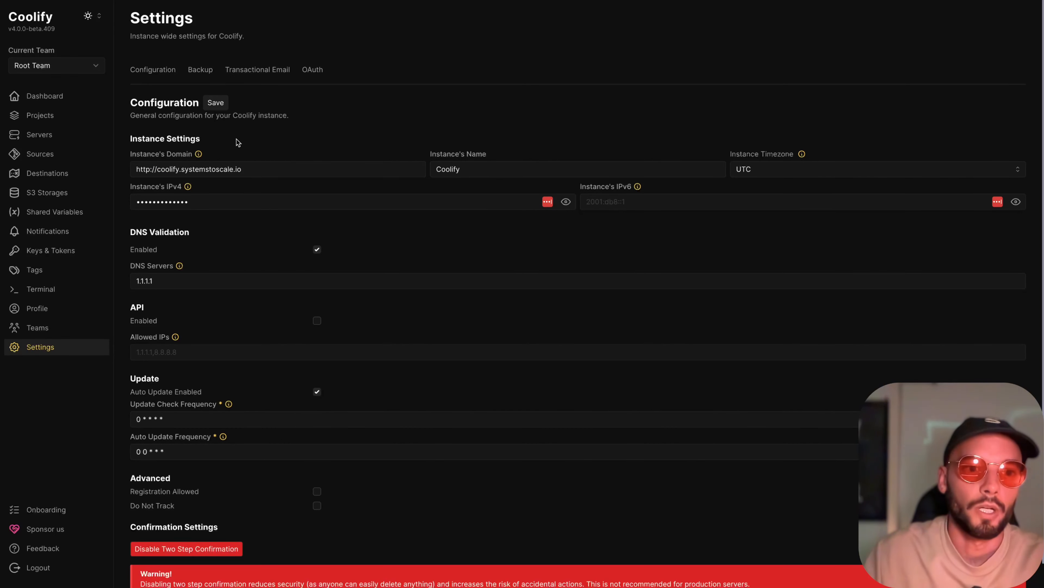
triple_click(267, 164)
key(super+c)
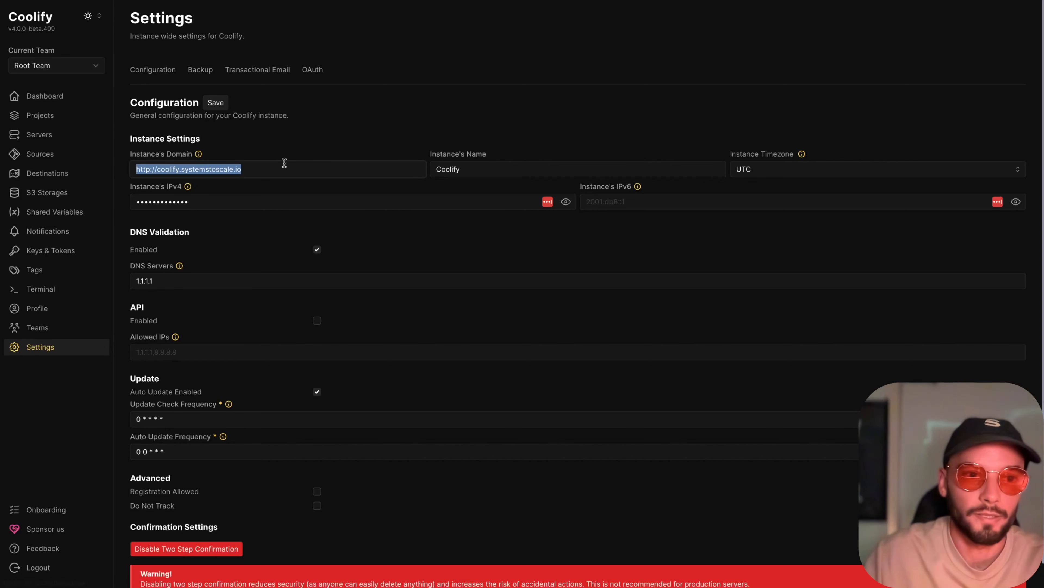
click(148, 172)
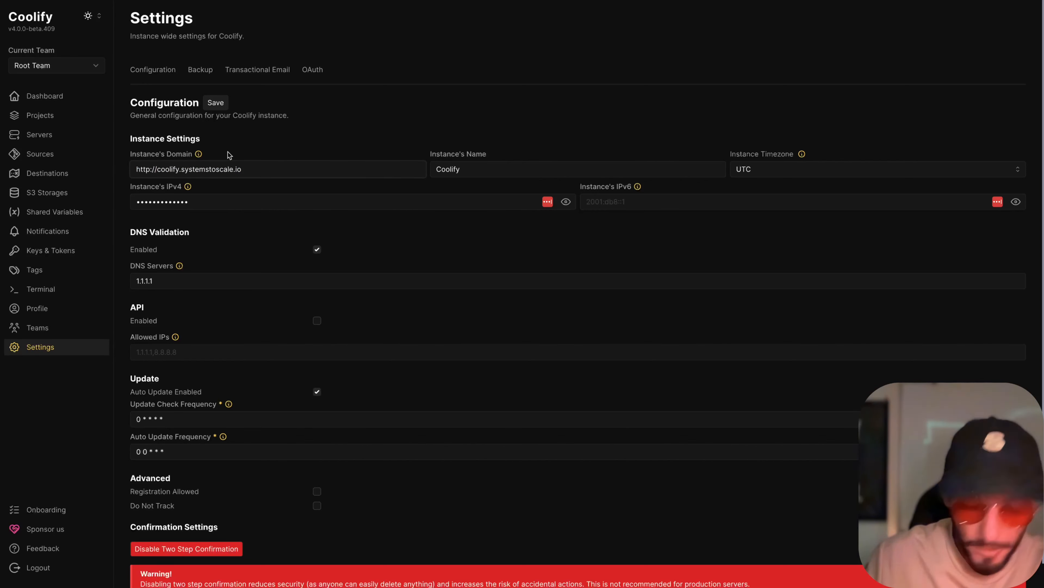
text(s)
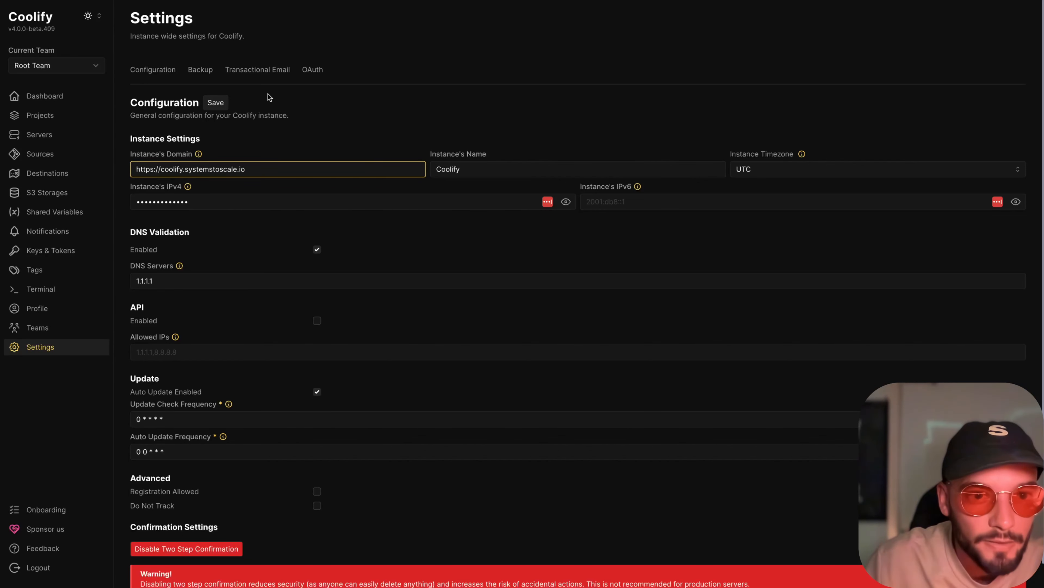
click(215, 102)
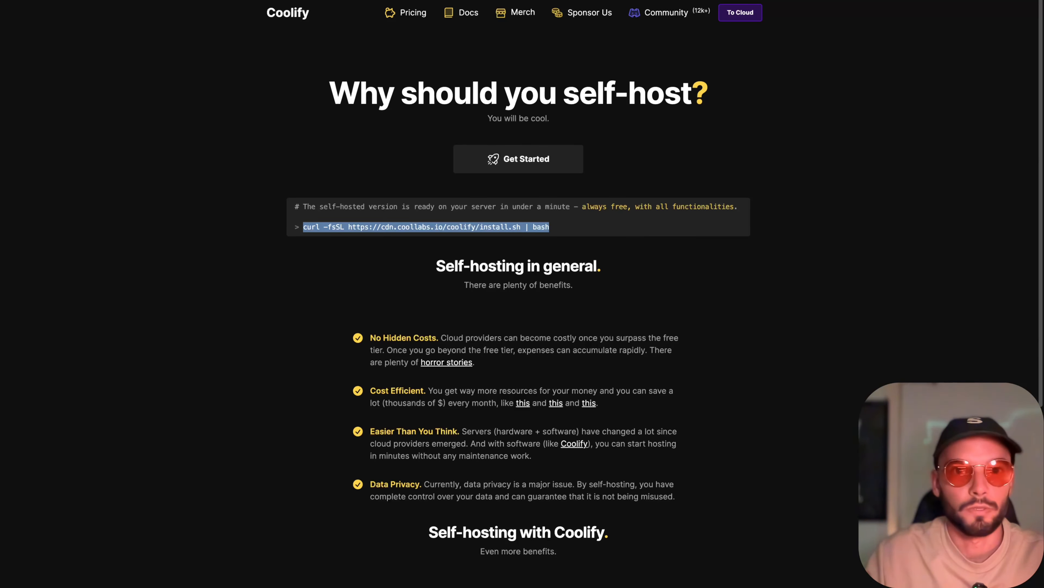
- Open the Coolify instance in the browser through its custom domain
key(super+l)
key(super+v)
key(Return)
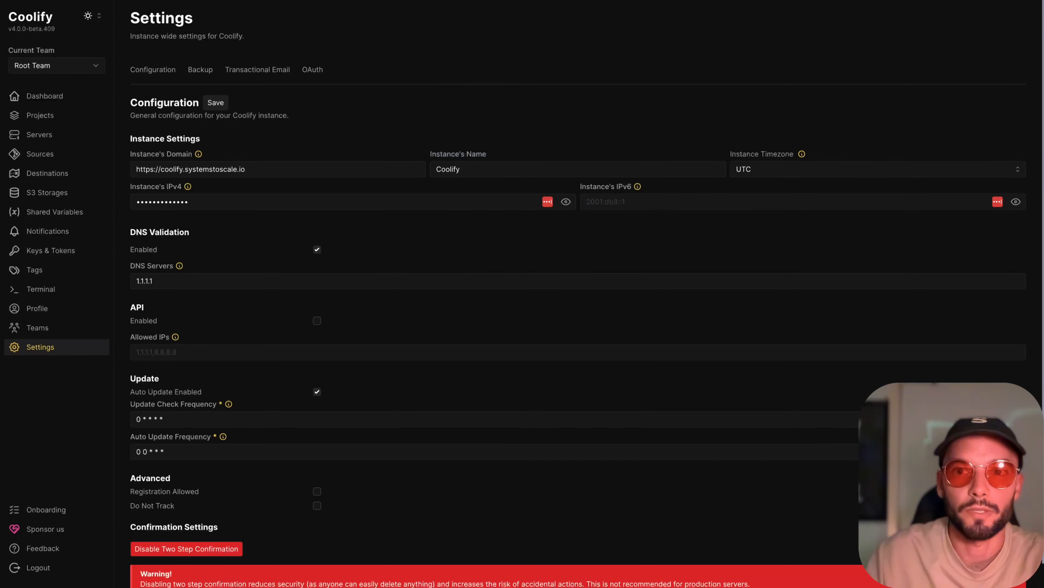
- Review Coolify's instance settings and save the configuration again
scroll(312, 101, down, 1)
scroll(312, 101, up, 1)
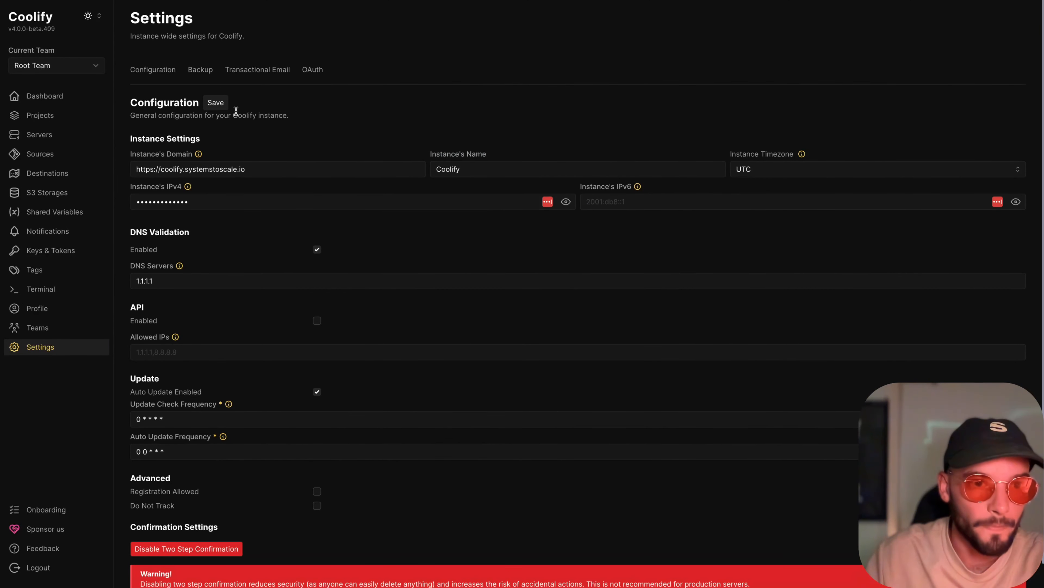
click(215, 103)
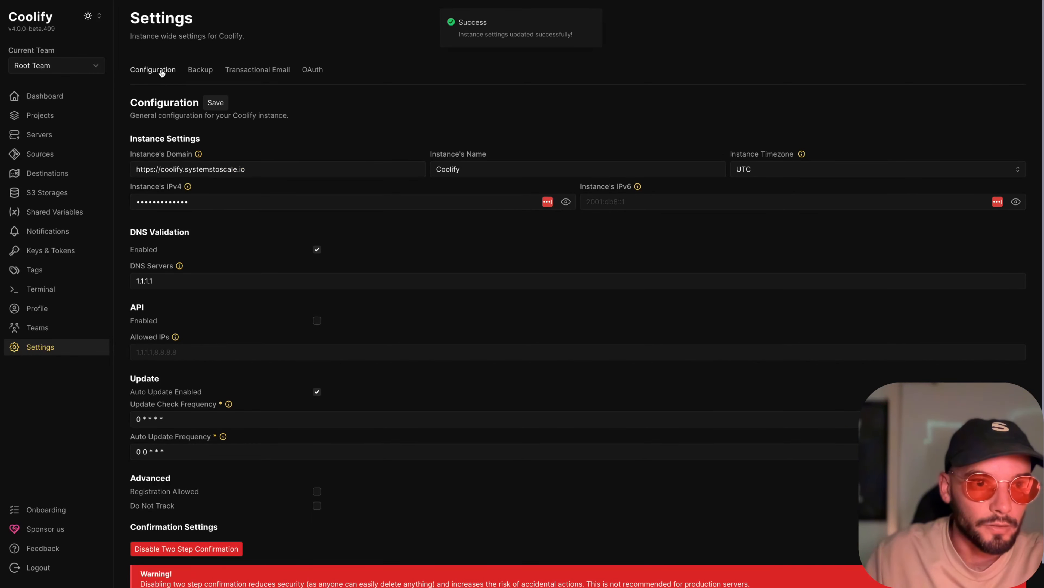
click(46, 329)
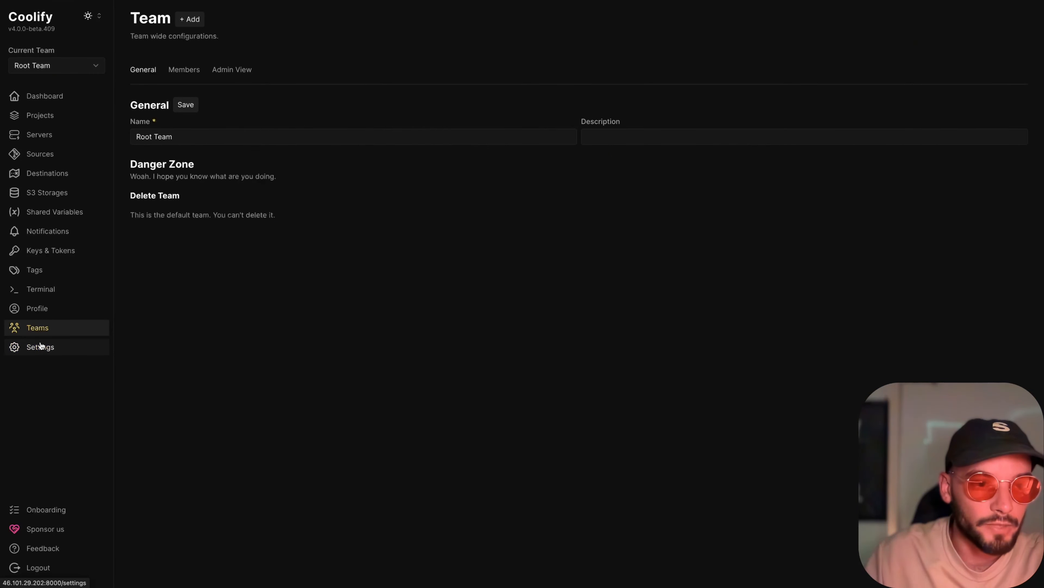
click(49, 346)
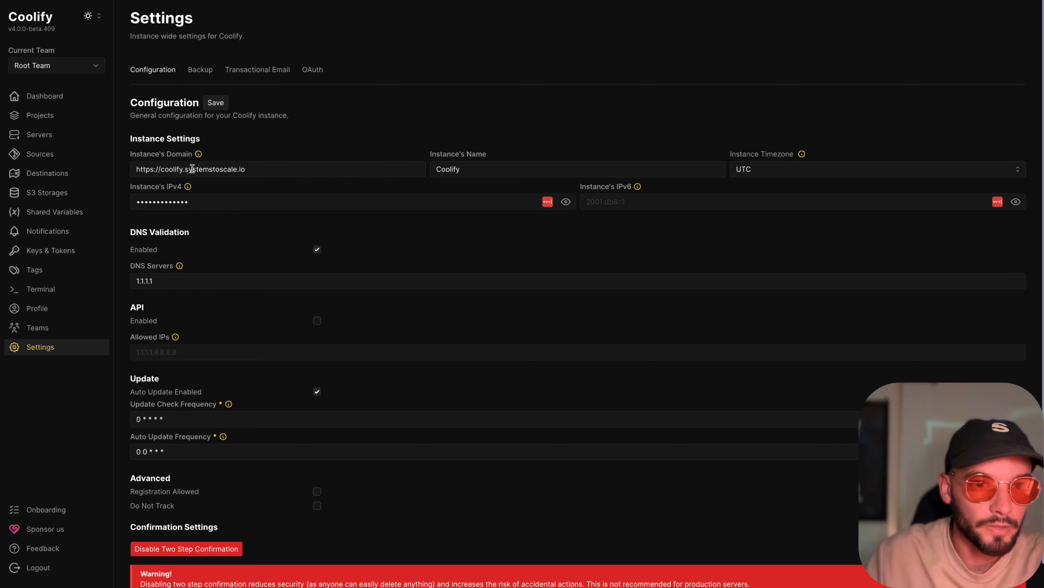
- Create a new Coolify project named N8N
click(40, 113)
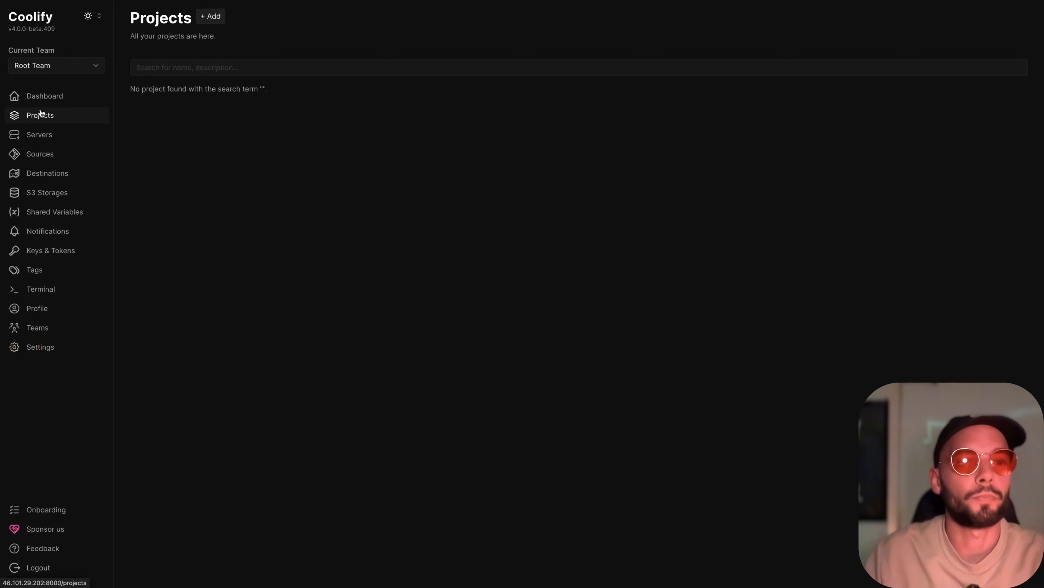
click(213, 18)
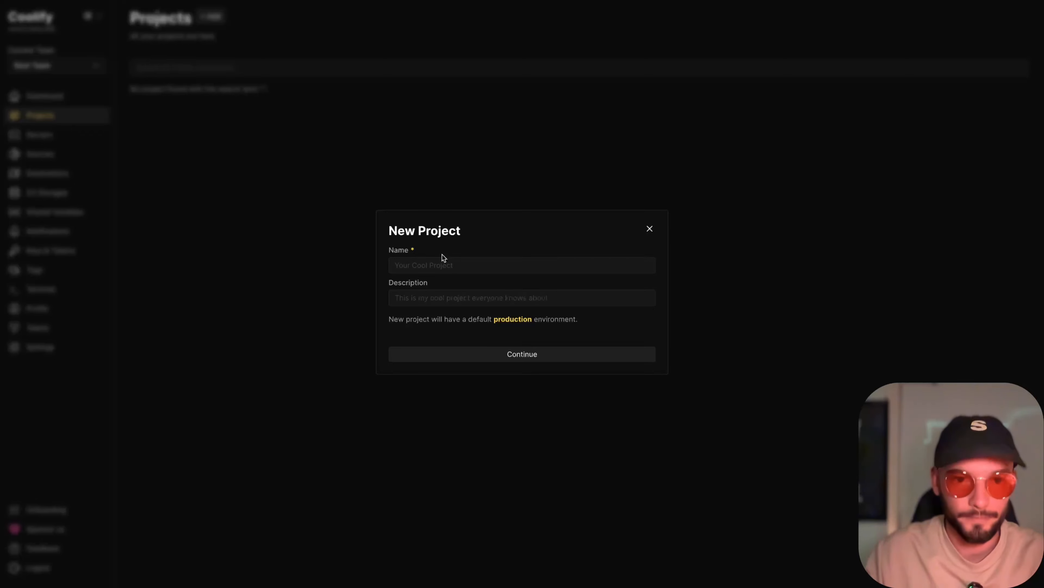
click(442, 265)
text(N8N)
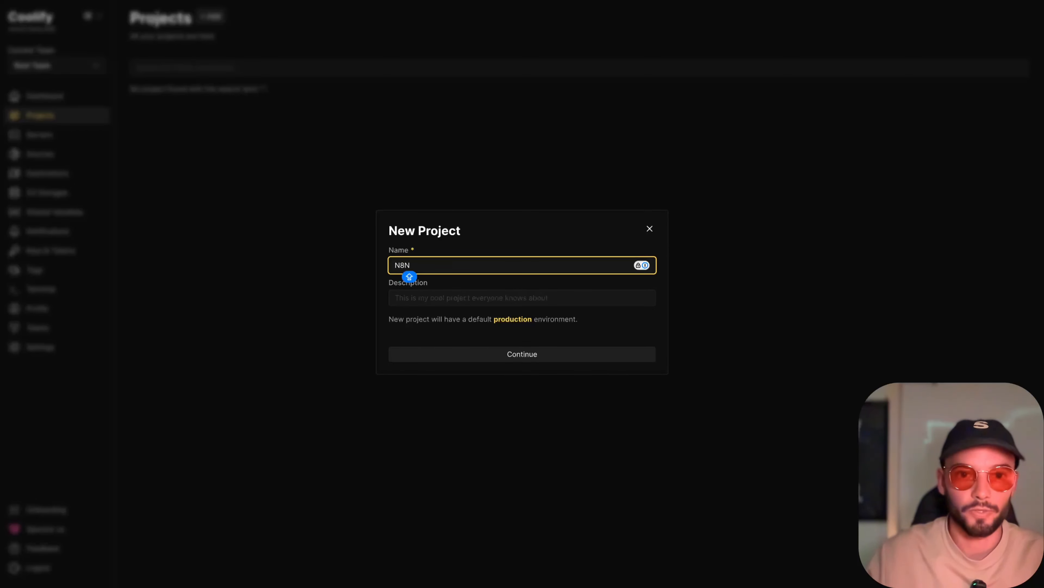
click(528, 354)
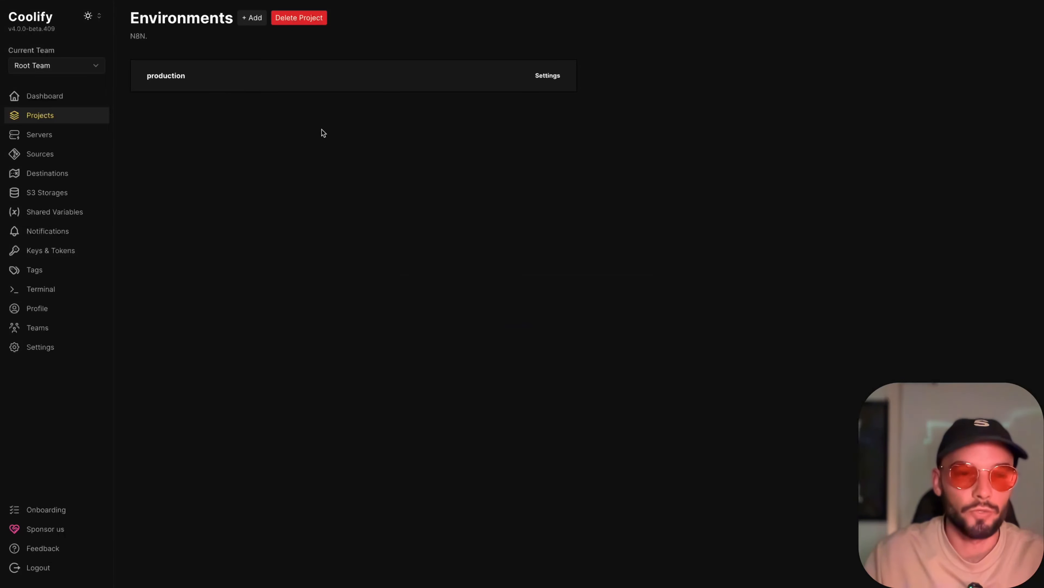
- In the project's production environment, search the new resources for N8N and add the plain N8N service without PostgreSQL
click(222, 78)
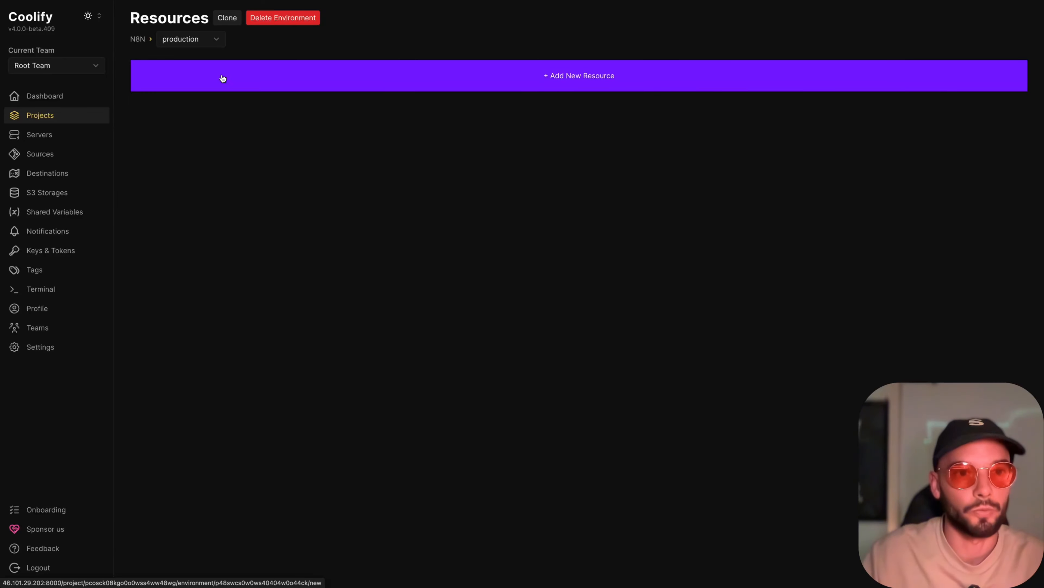
click(298, 78)
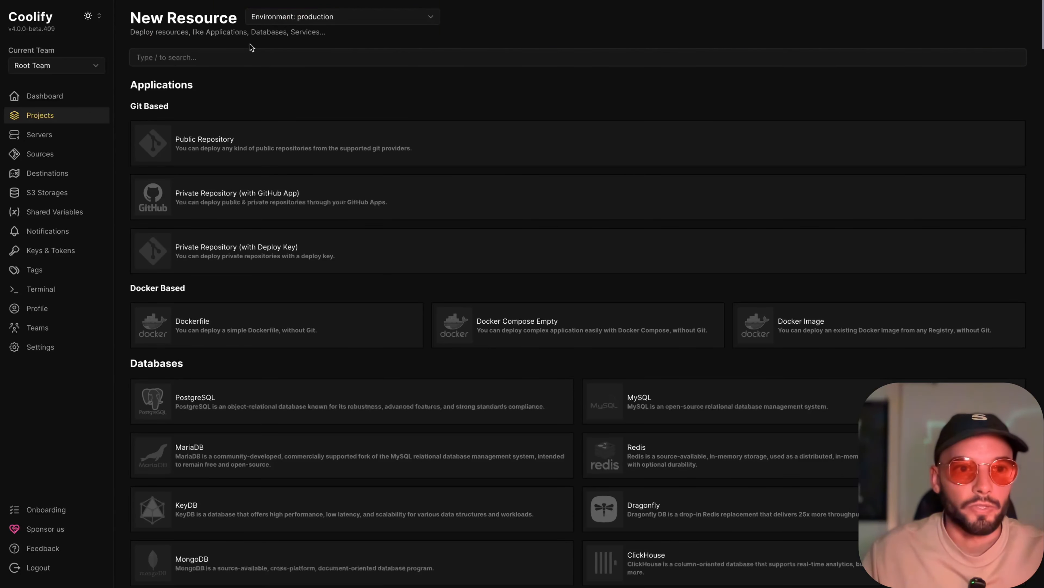
text(N8N)
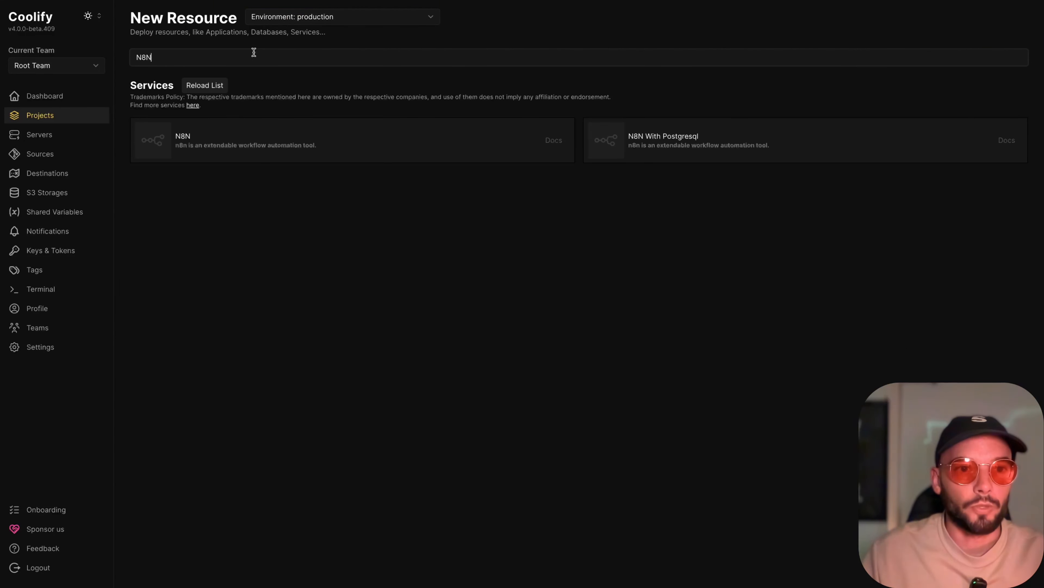
click(207, 136)
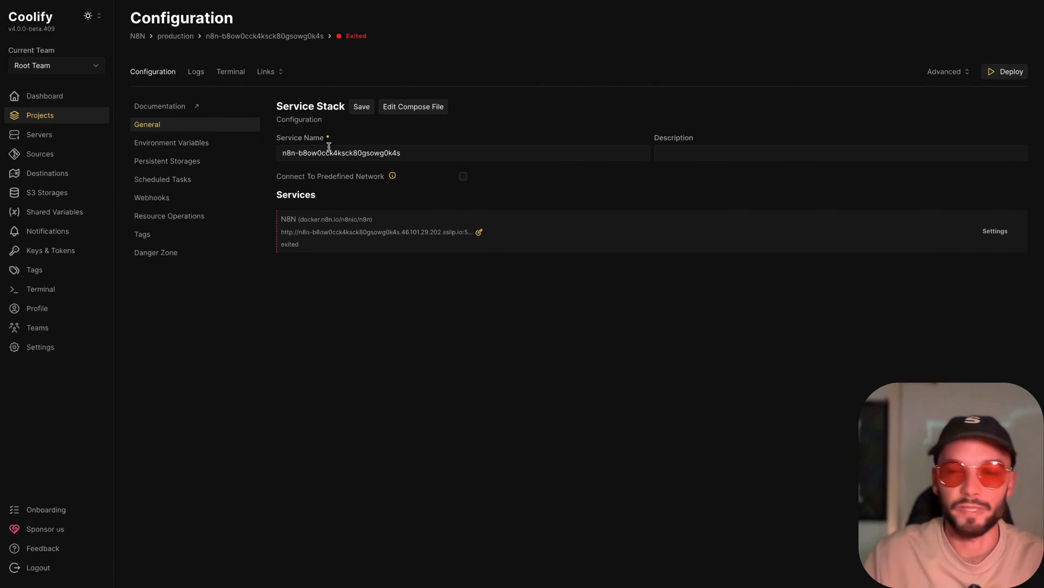
- Rename the service stack to N8N and save it
triple_click(319, 154)
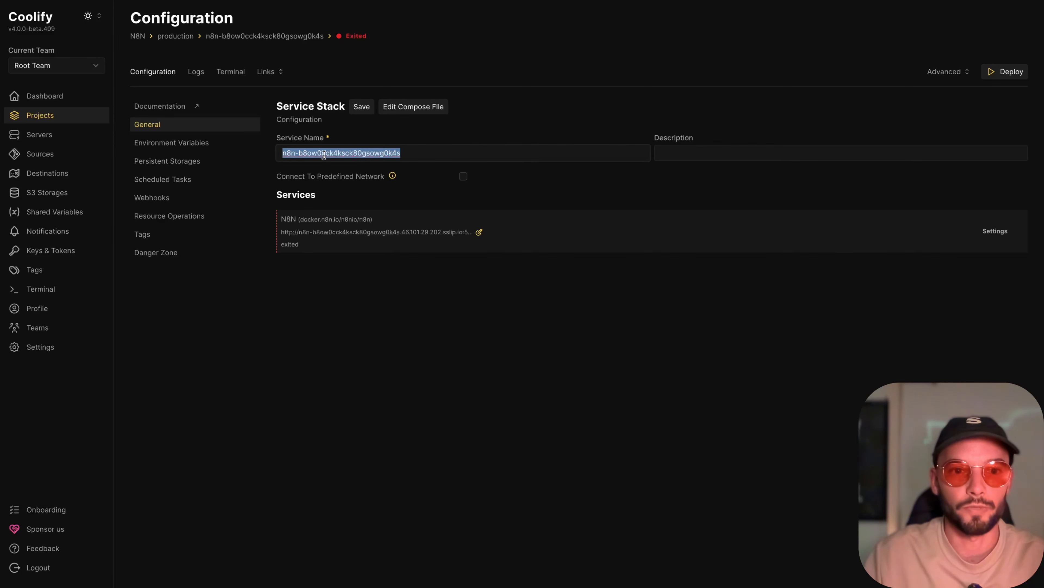
text(N8N)
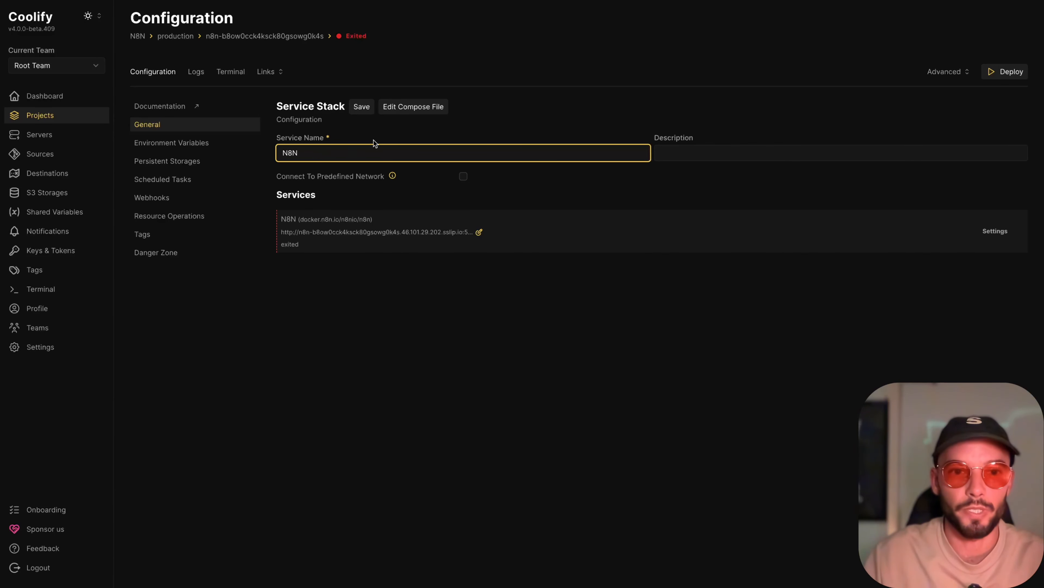
click(404, 123)
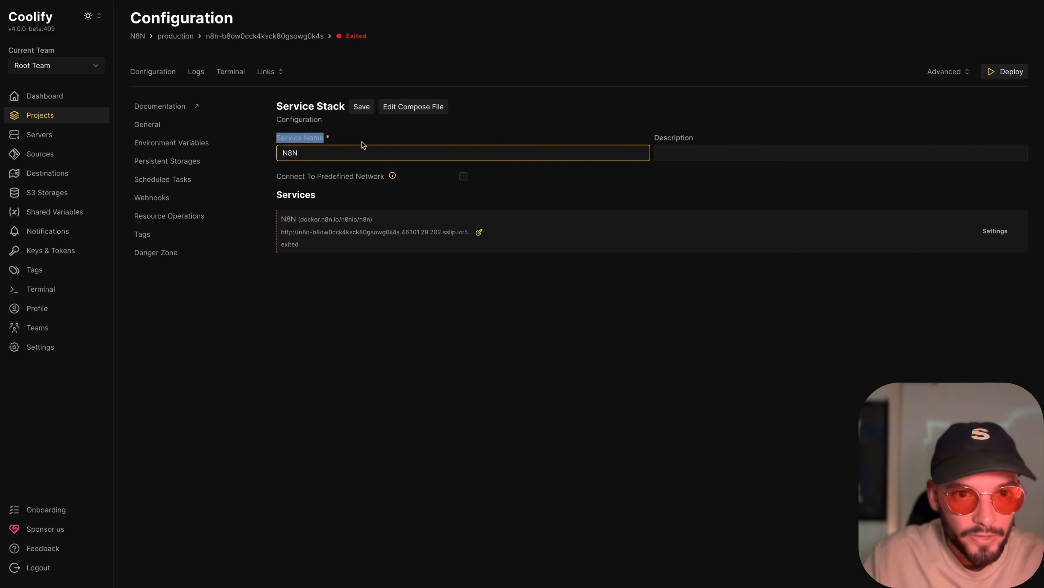
click(323, 158)
click(364, 202)
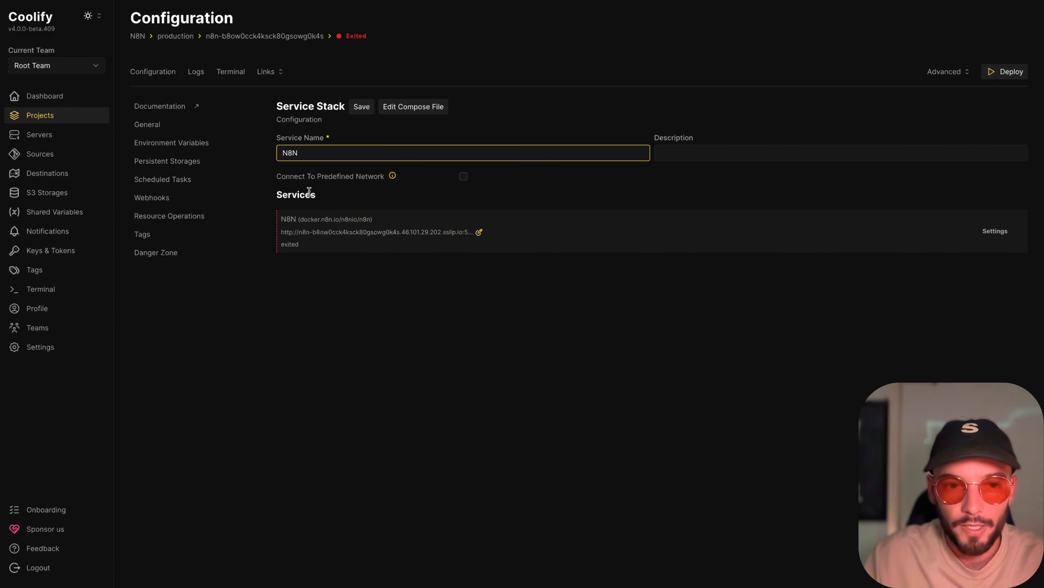
click(362, 106)
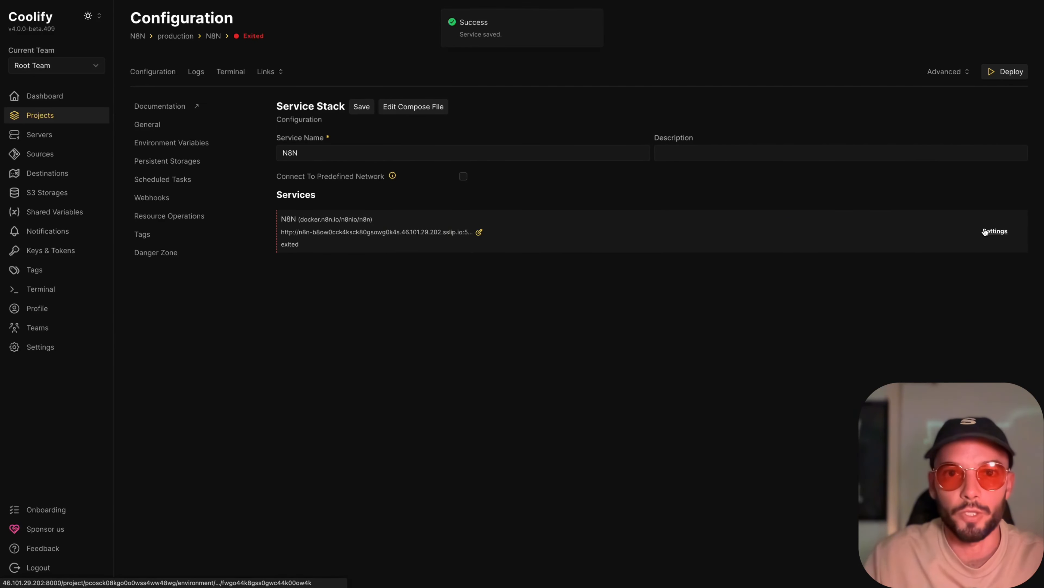
click(783, 237)
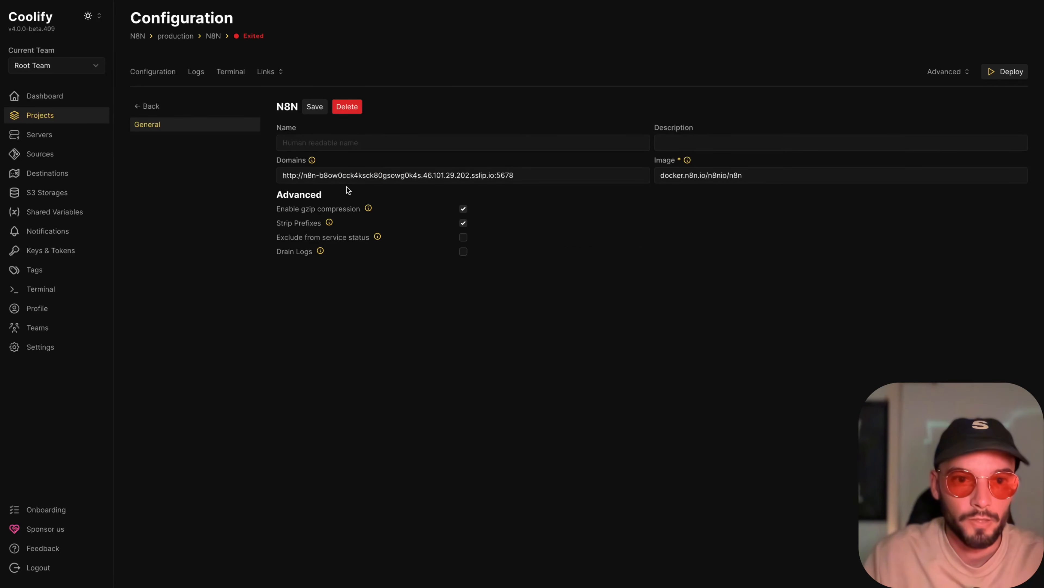
text(s)
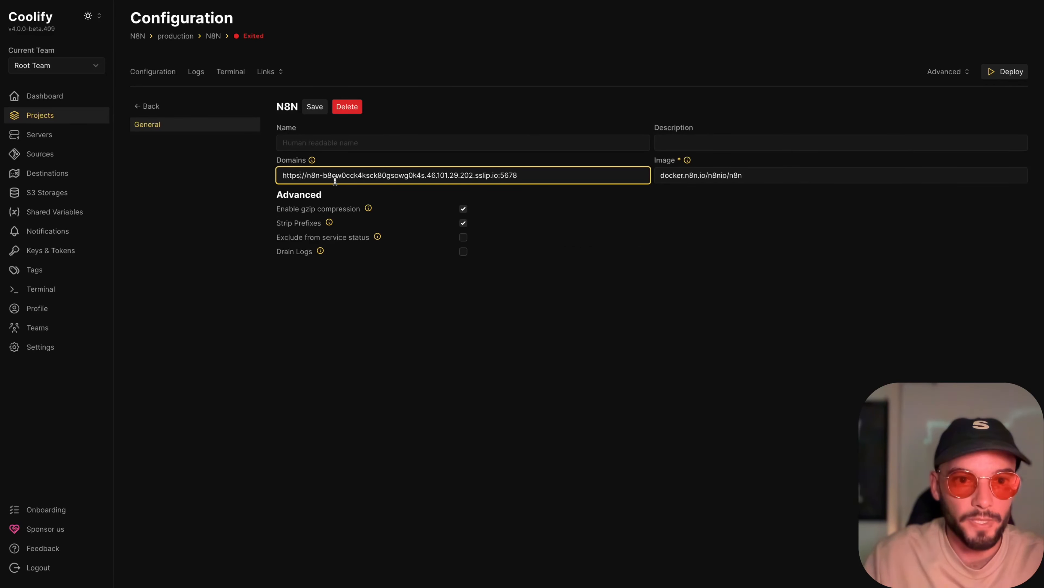
drag(316, 176, 470, 182)
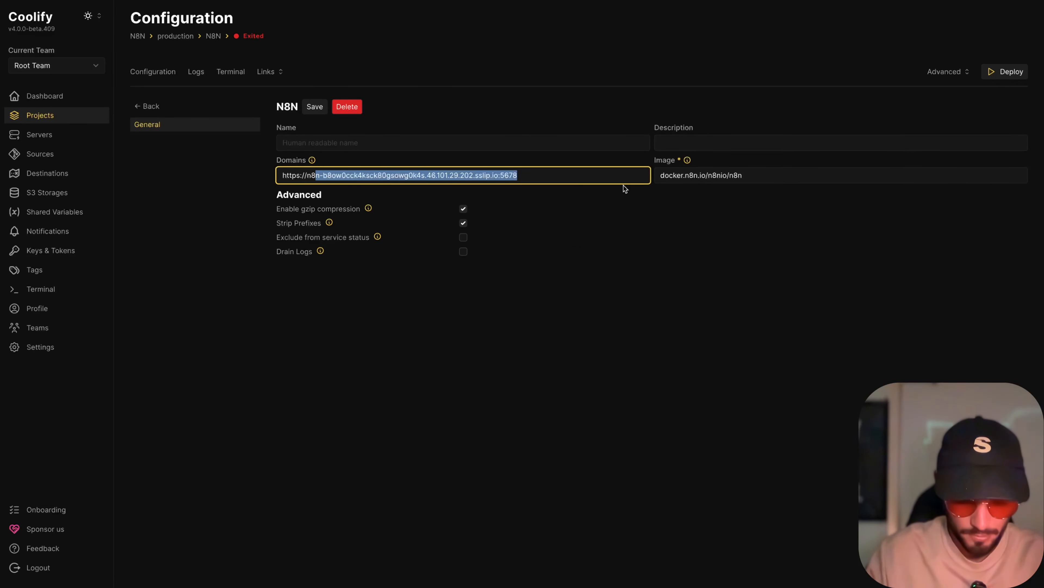
text(n.systems)
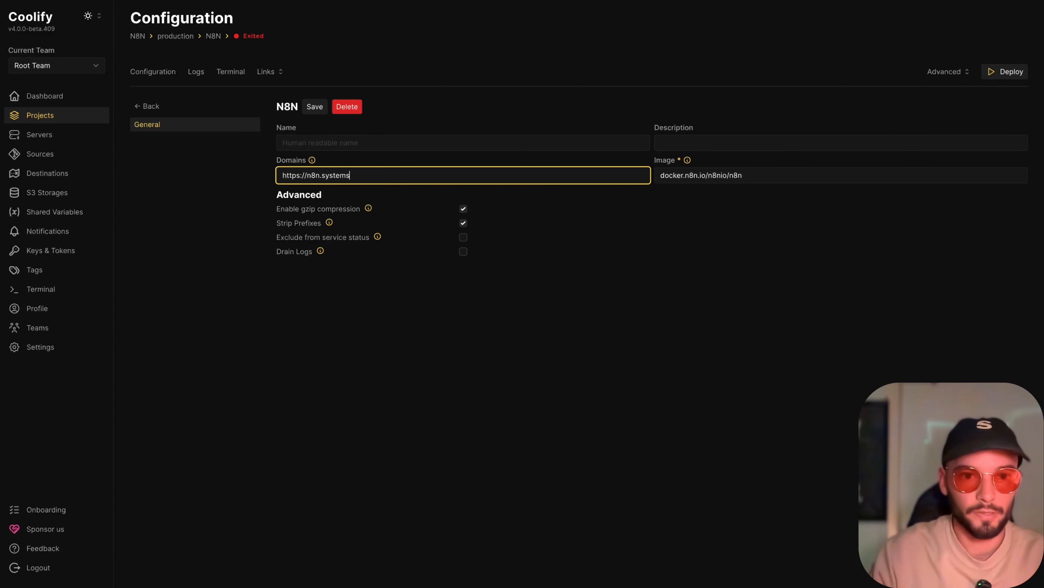
text(toscale.io)
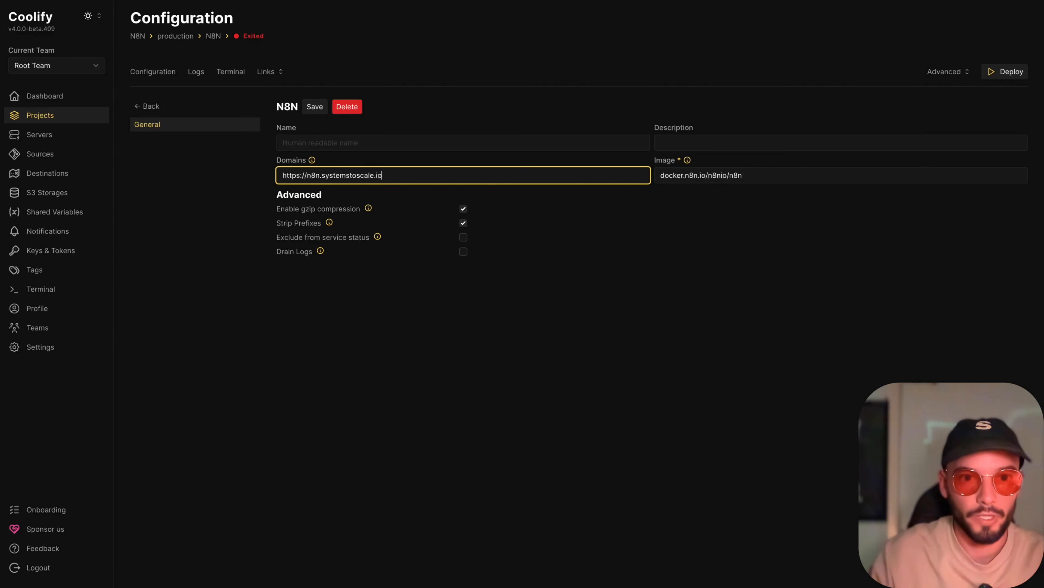
- Set the service's name to N8N and save its settings
click(486, 142)
text(N8N)
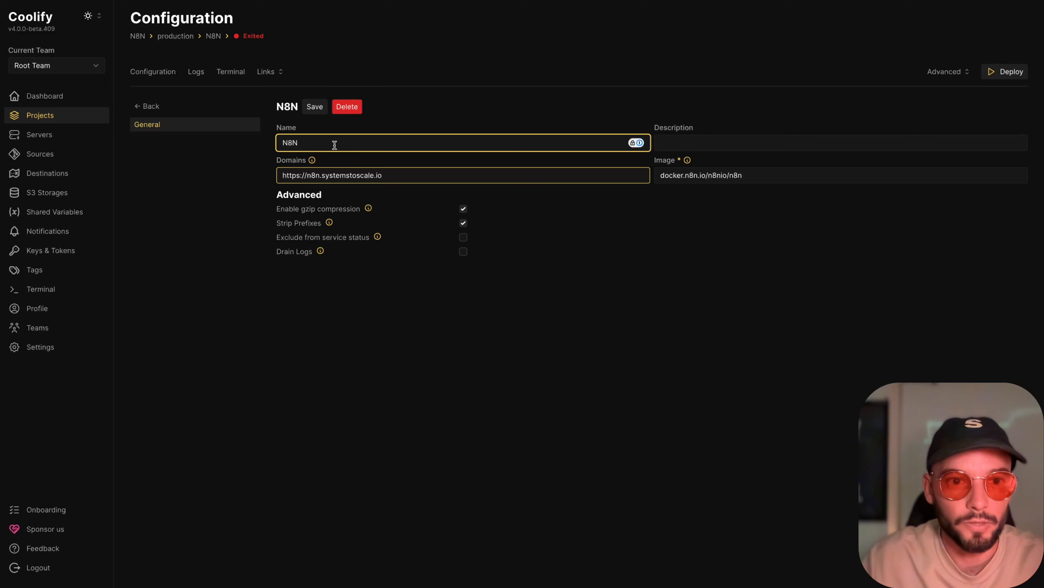
click(315, 107)
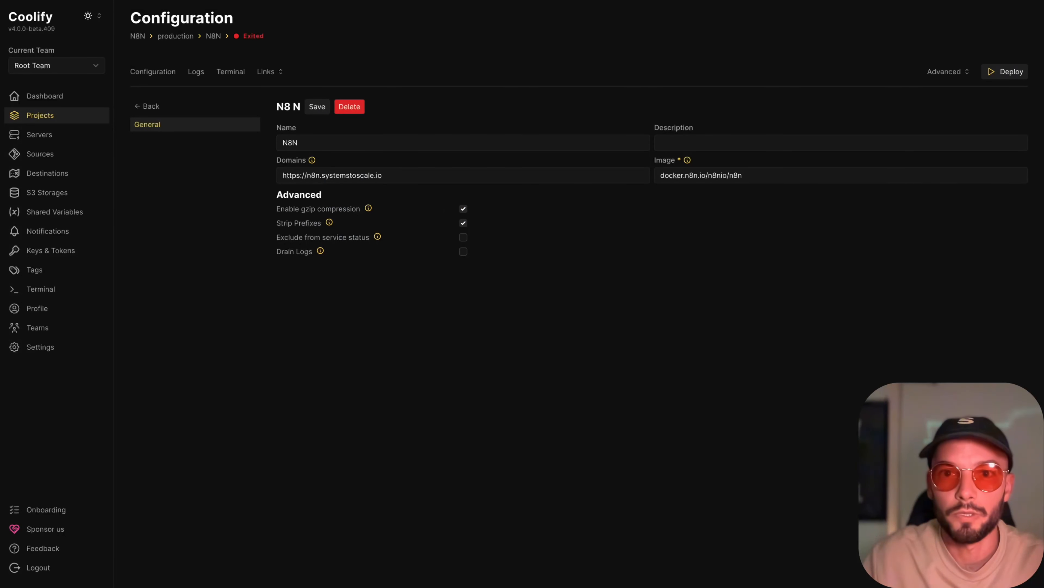
click(317, 107)
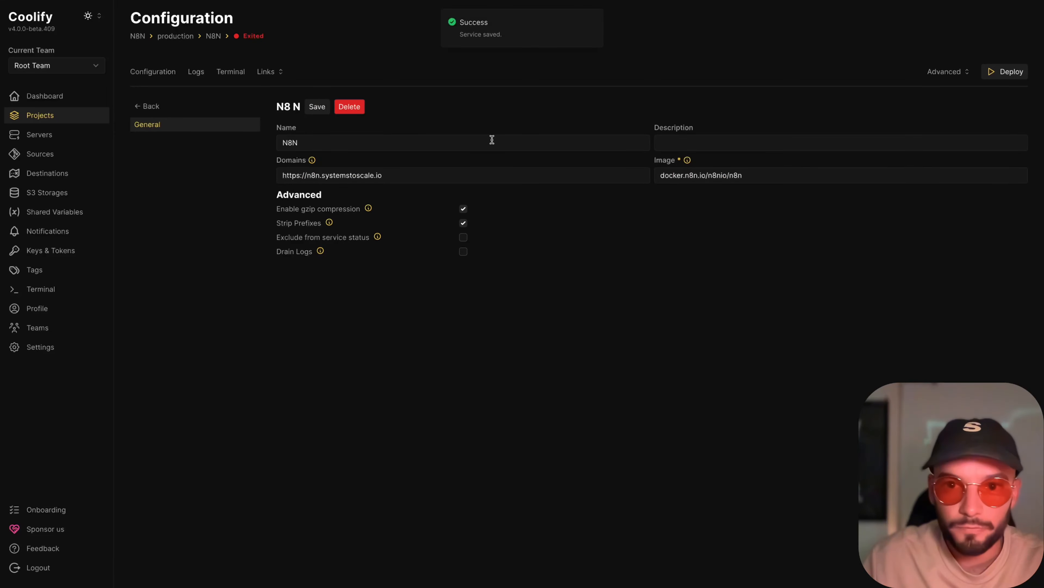
- Return to the service stack's configuration and deploy the N8N service
click(145, 73)
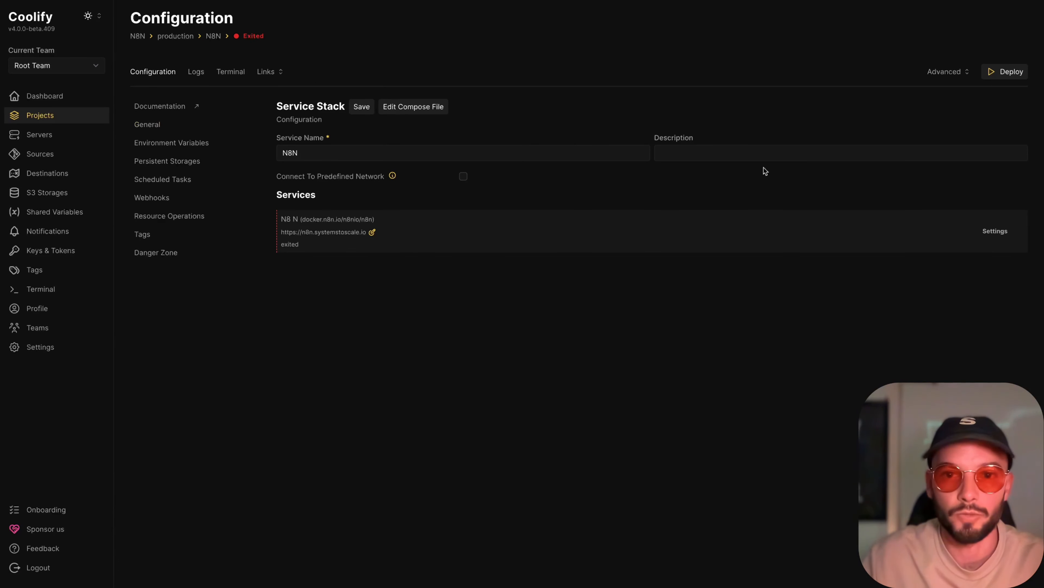
click(1007, 73)
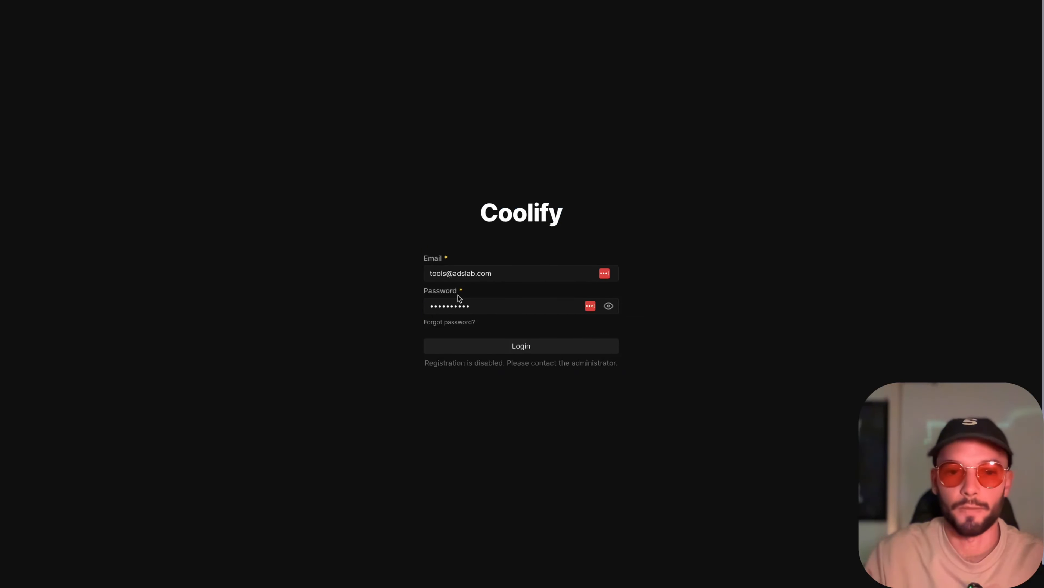
- Enter the account password on the Coolify login page and log in
double_click(463, 307)
text(••)
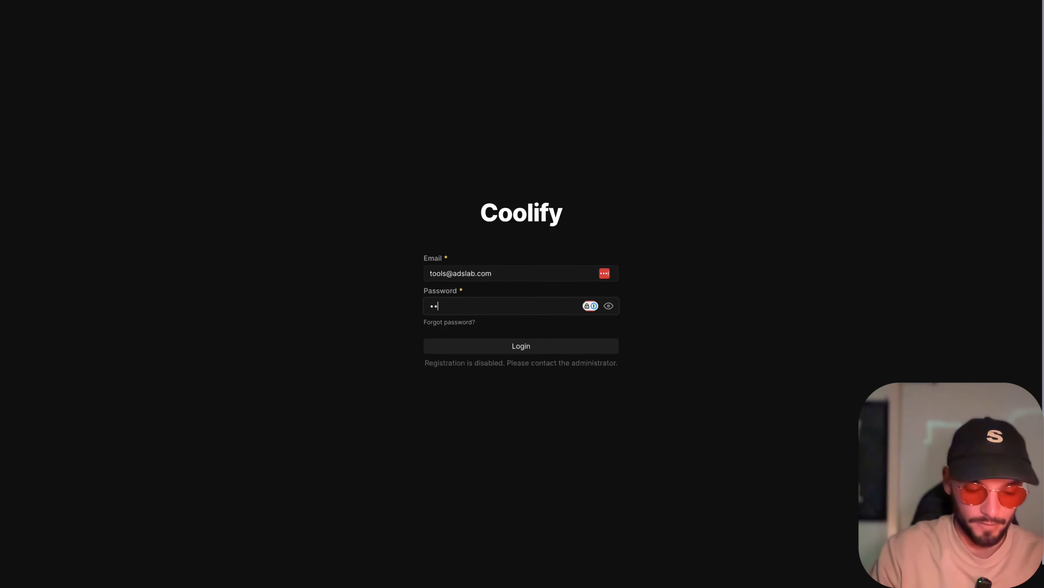
text(••••••••)
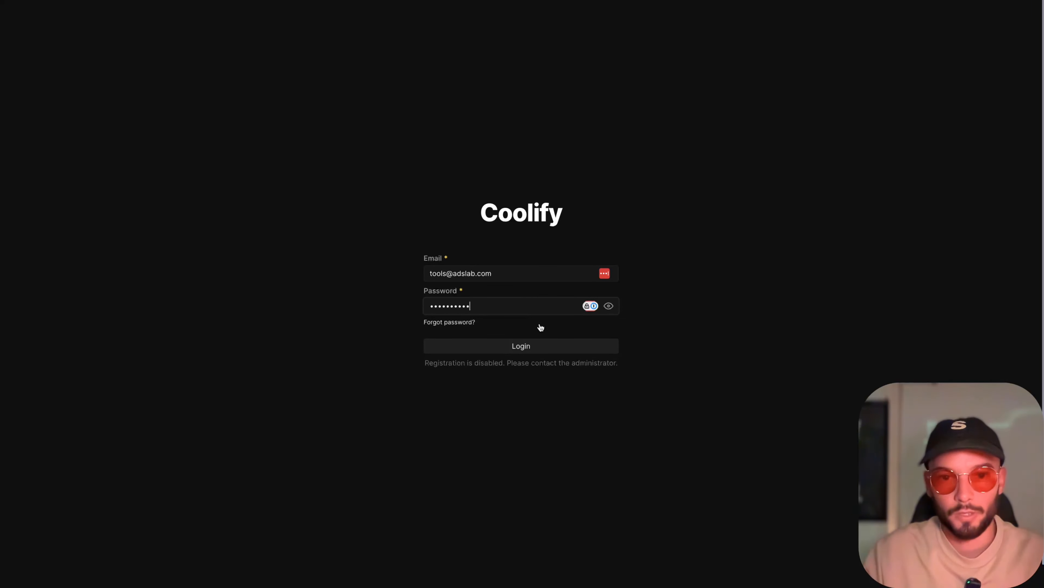
click(492, 349)
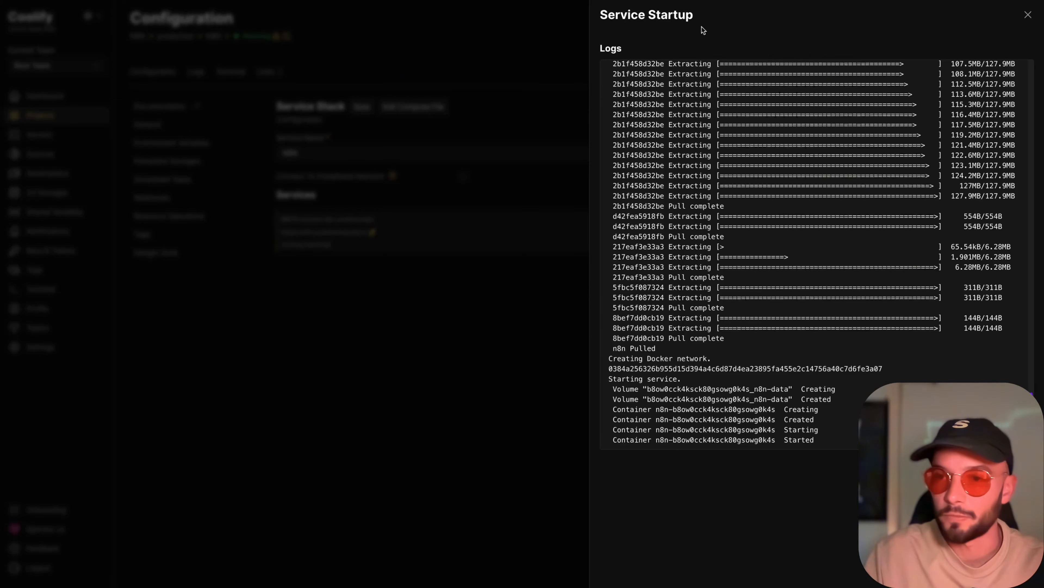
click(1026, 17)
mouse_move(274, 40)
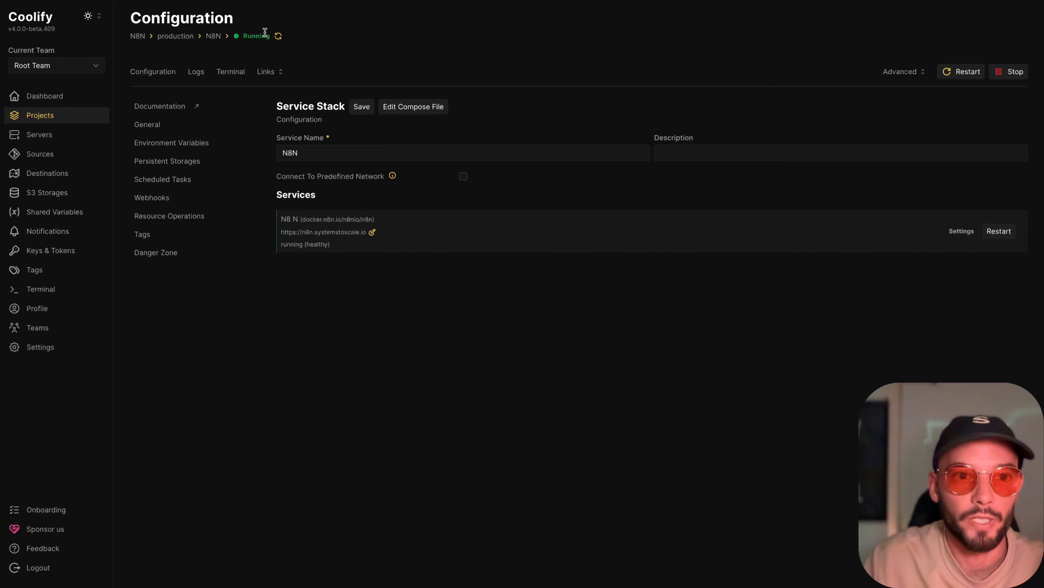
drag(281, 232, 433, 239)
key(ctrl+c)
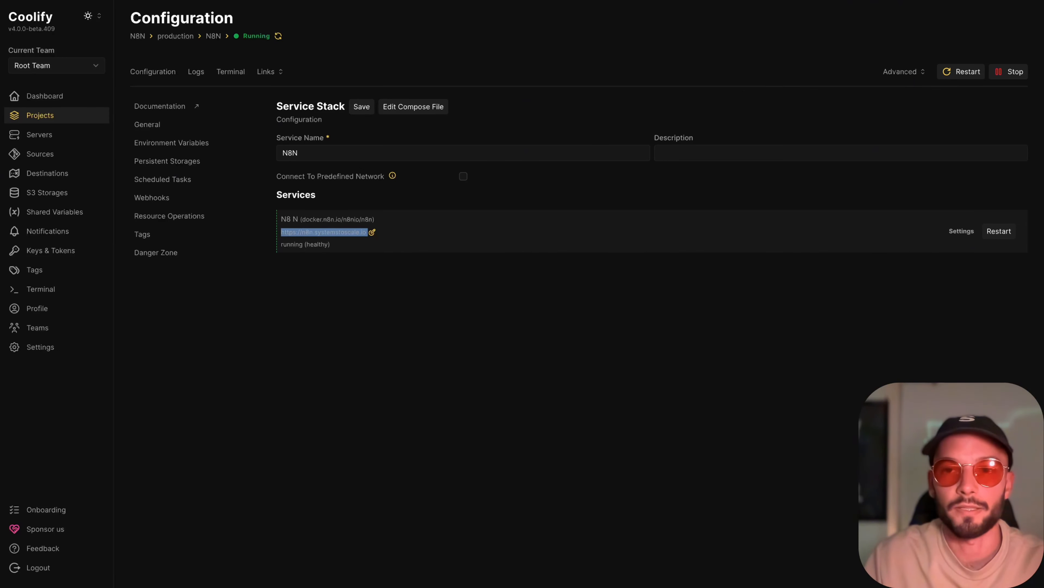
key(ctrl+Tab)
key(ctrl+l)
key(ctrl+v)
key(Return)
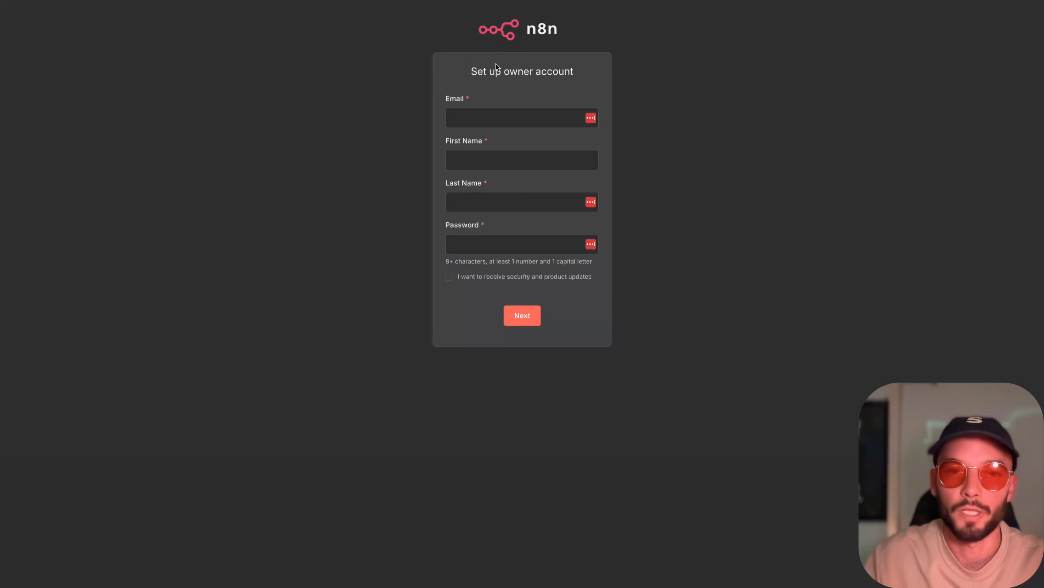
- Create the n8n owner account with the owner's e-mail, first name, last name and a password, leaving product updates unchecked
click(528, 119)
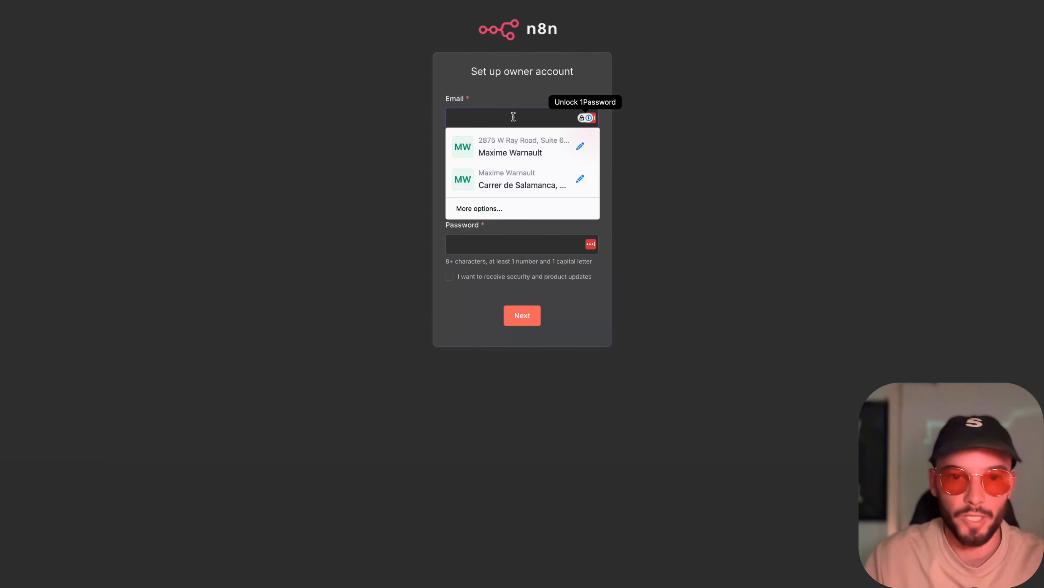
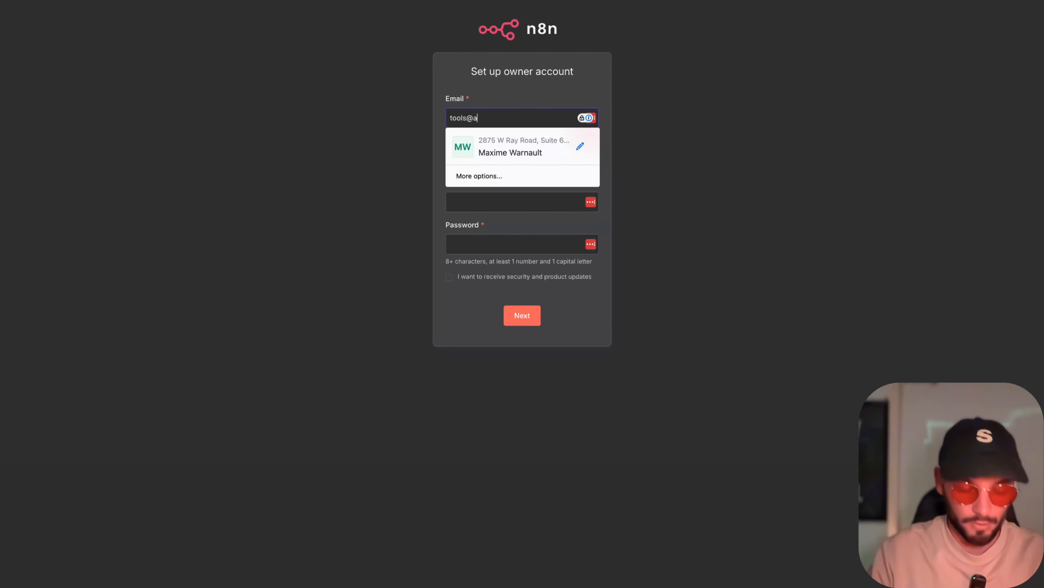
key(Tab)
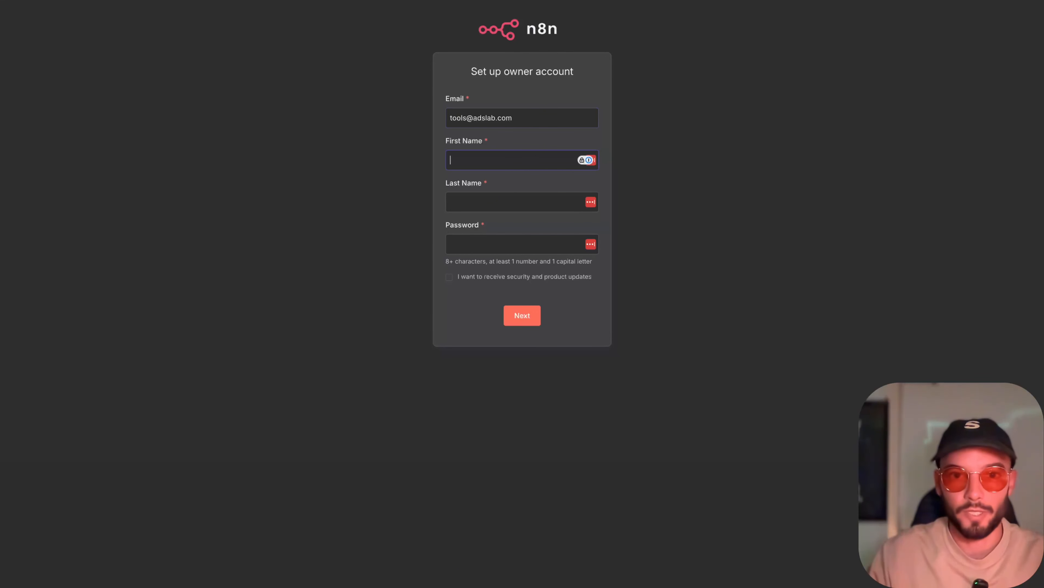
key(Tab)
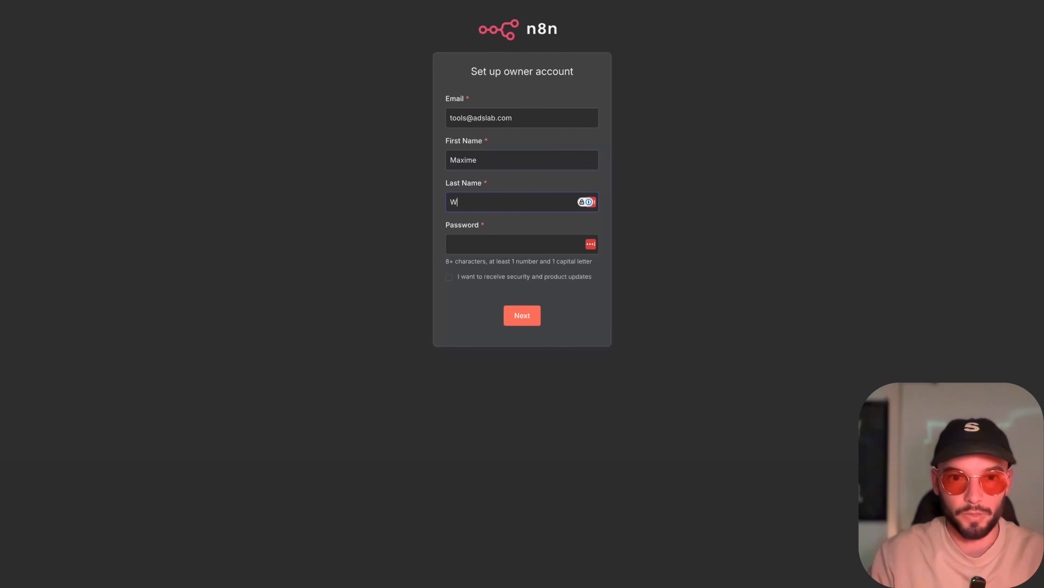
key(Tab)
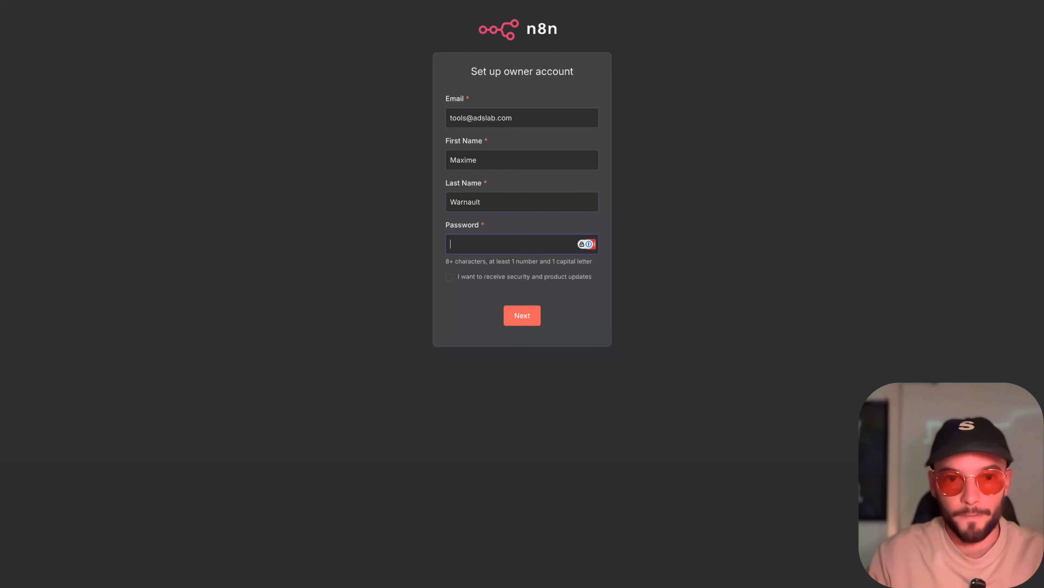
text(••••••••••)
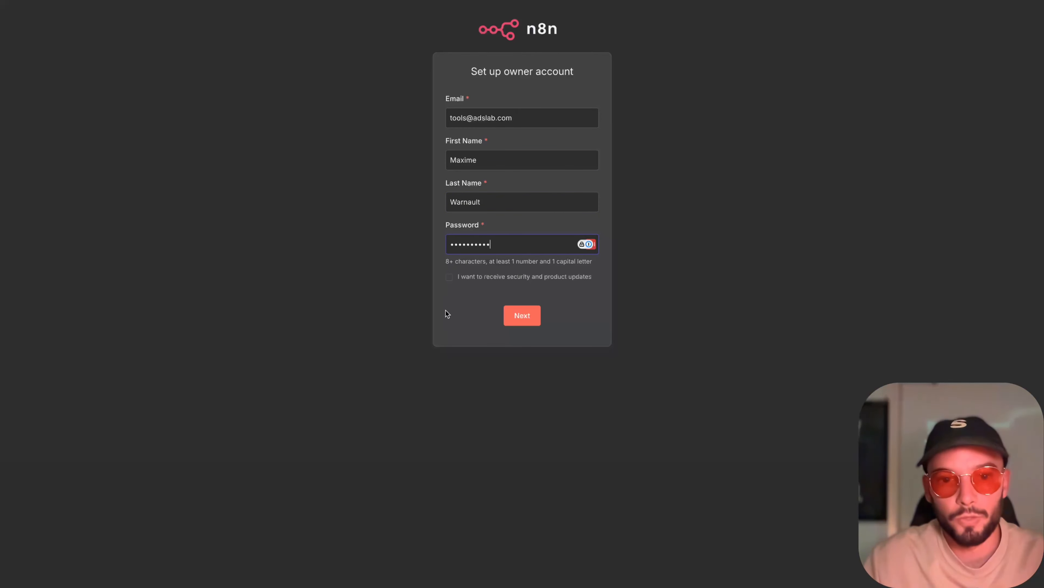
click(517, 316)
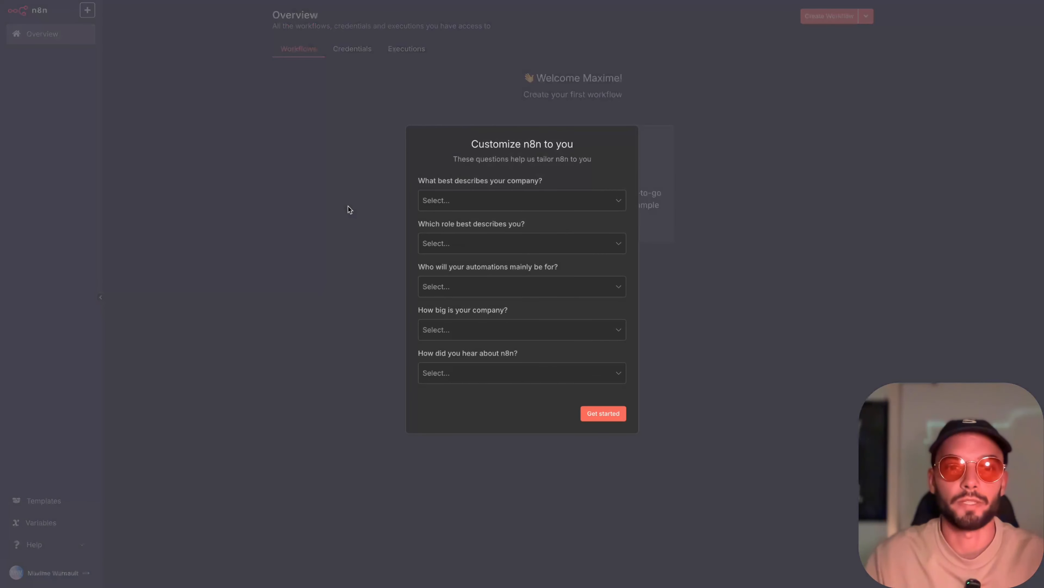
- Submit the customization questions unanswered and request the free license key for the prefilled e-mail
click(601, 413)
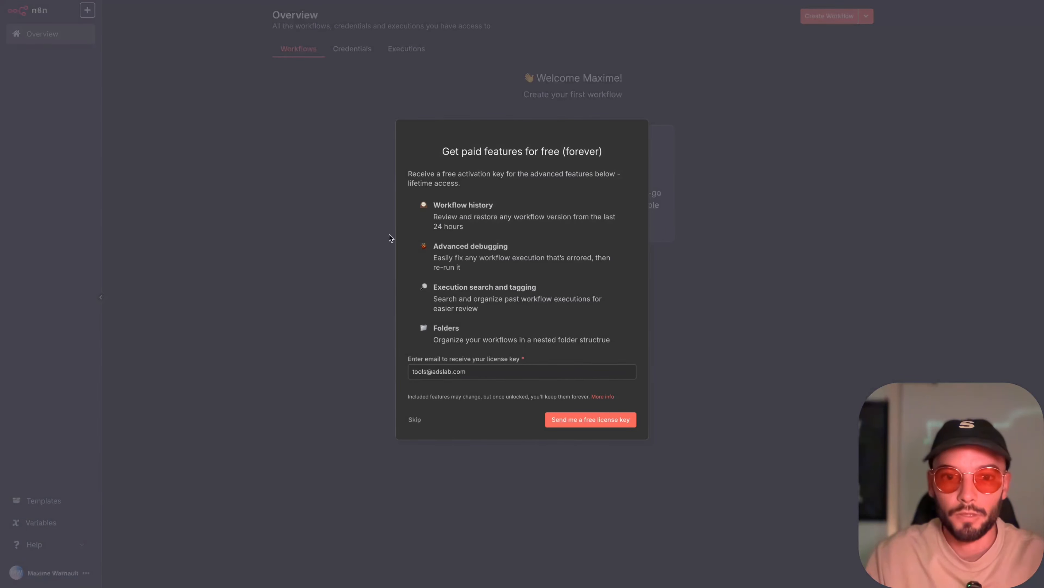
click(586, 421)
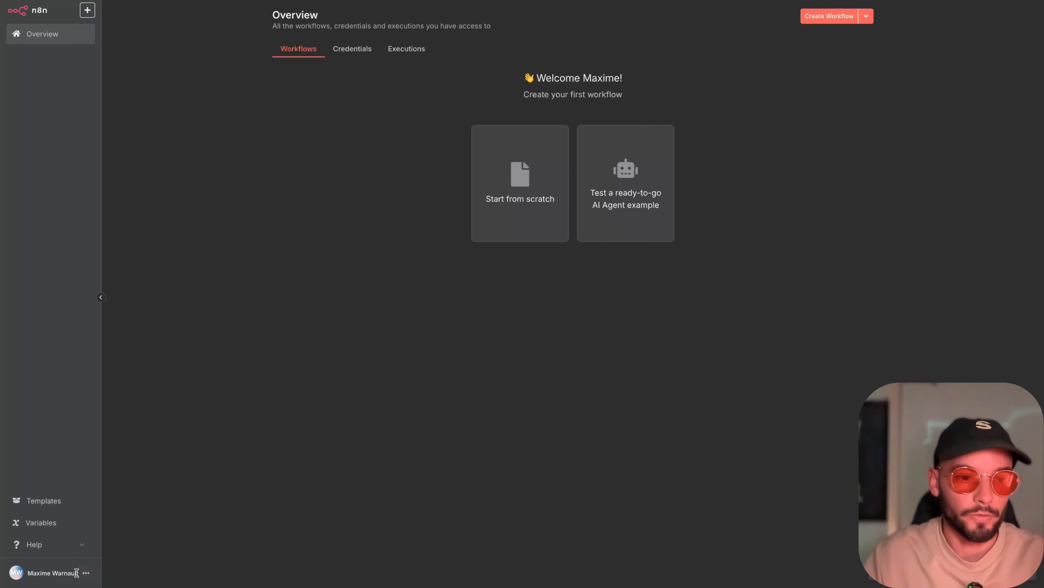
- Open n8n's usage and plan settings, and select the license key in the n8n.io e-mail in Gmail for copying
click(87, 572)
click(96, 533)
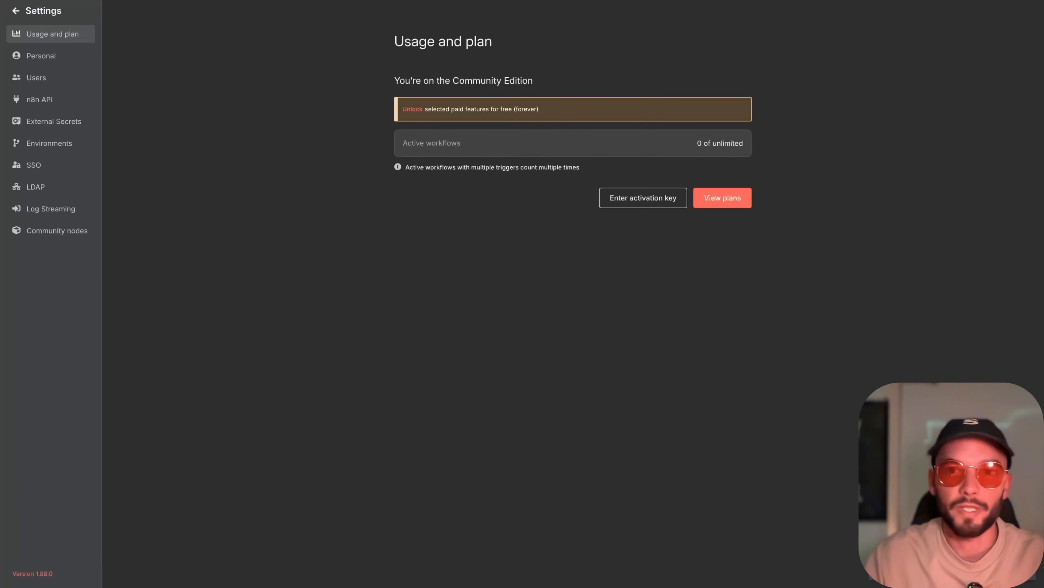
click(1007, 0)
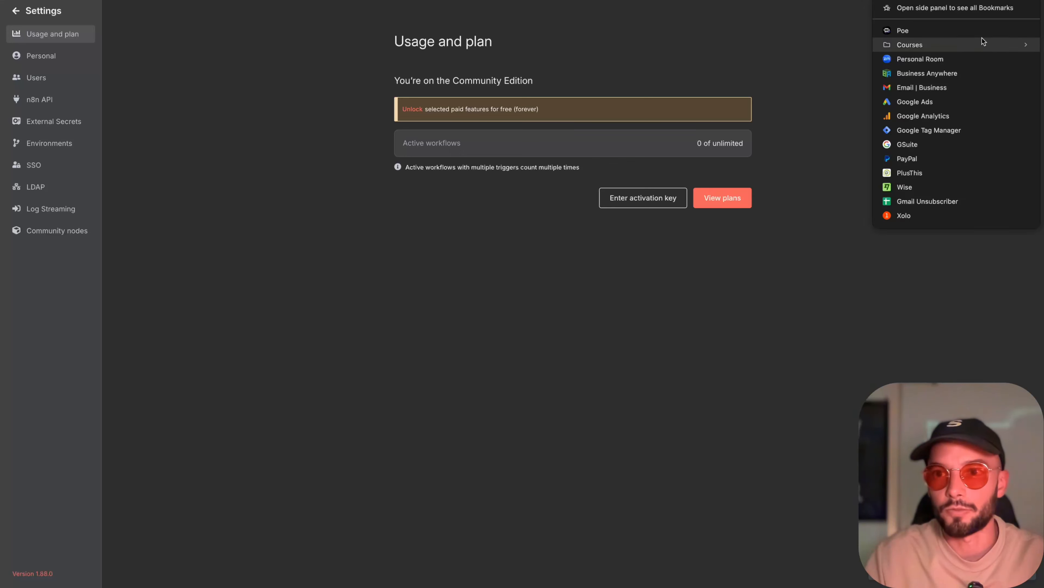
key(super+t)
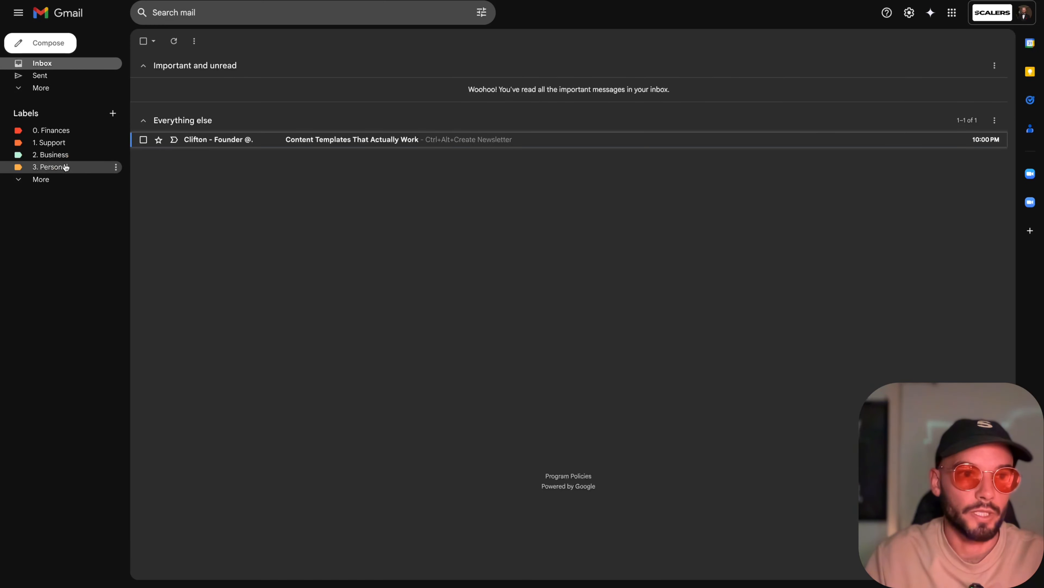
click(62, 155)
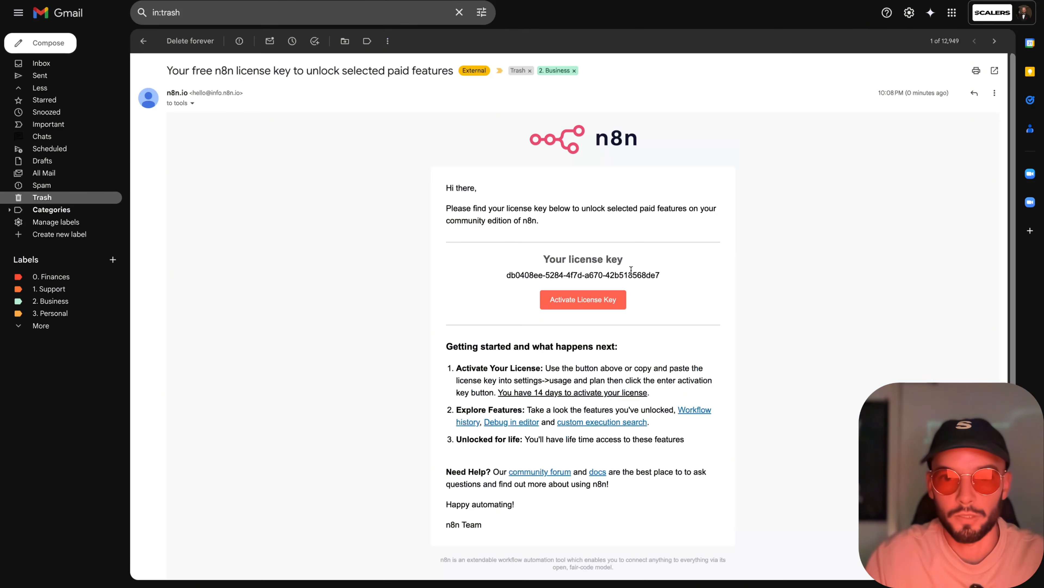
drag(660, 275, 506, 275)
key(ctrl+c)
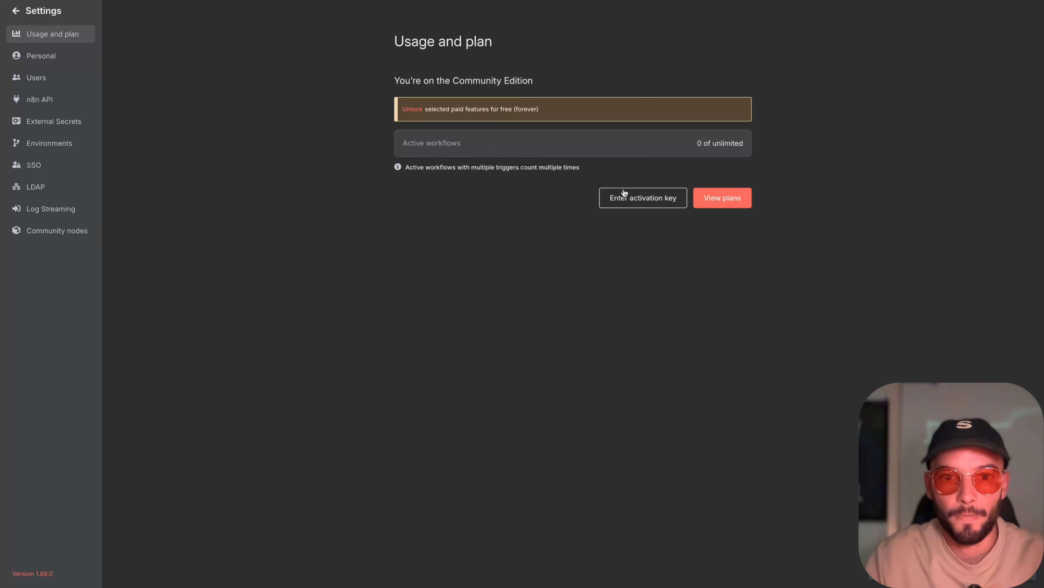
- Back in n8n, paste the license key as the activation key and activate the paid community features
click(625, 197)
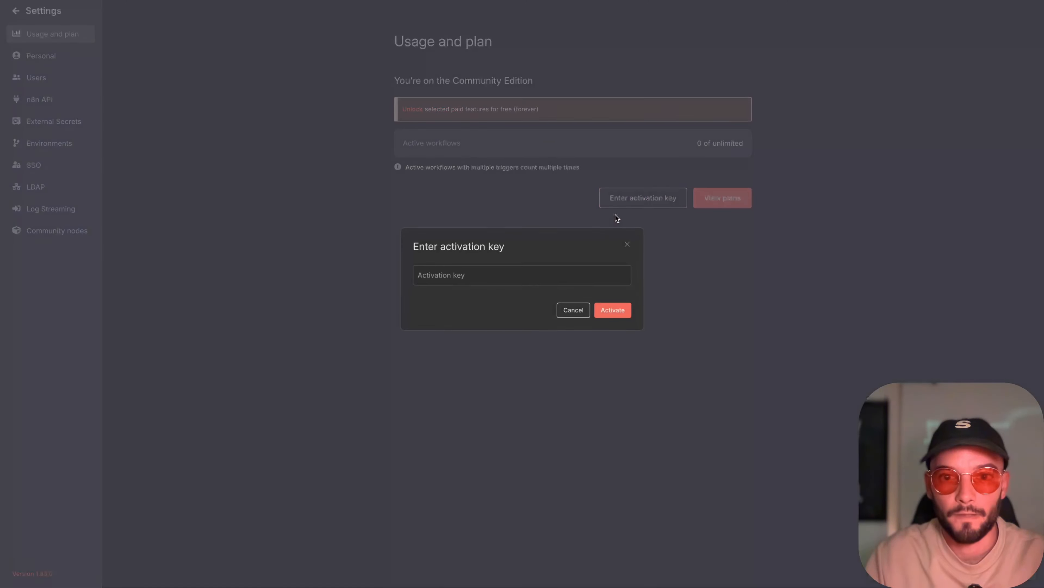
click(498, 274)
key(ctrl+v)
click(597, 310)
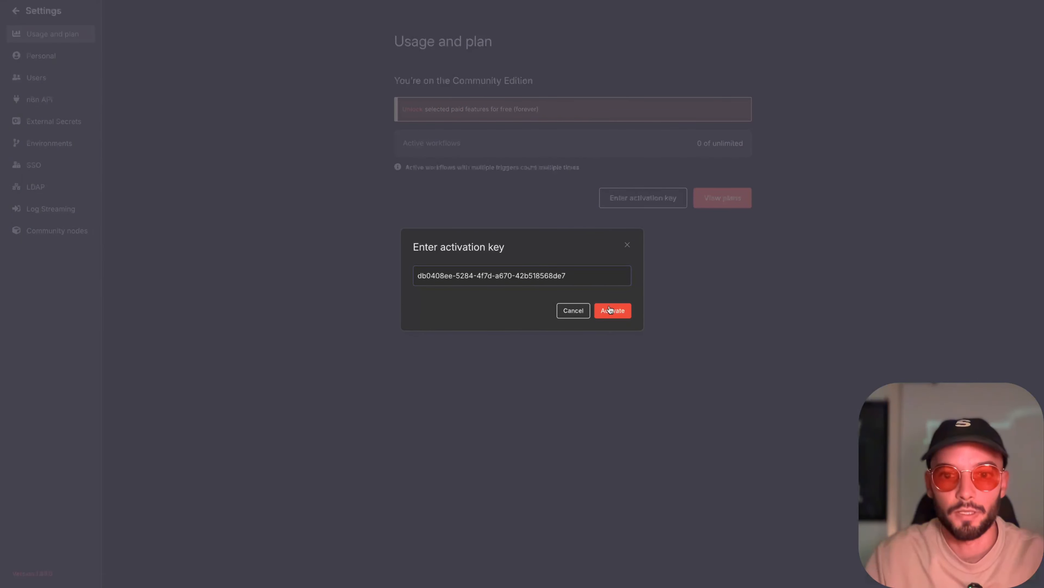
drag(401, 151, 665, 164)
click(689, 330)
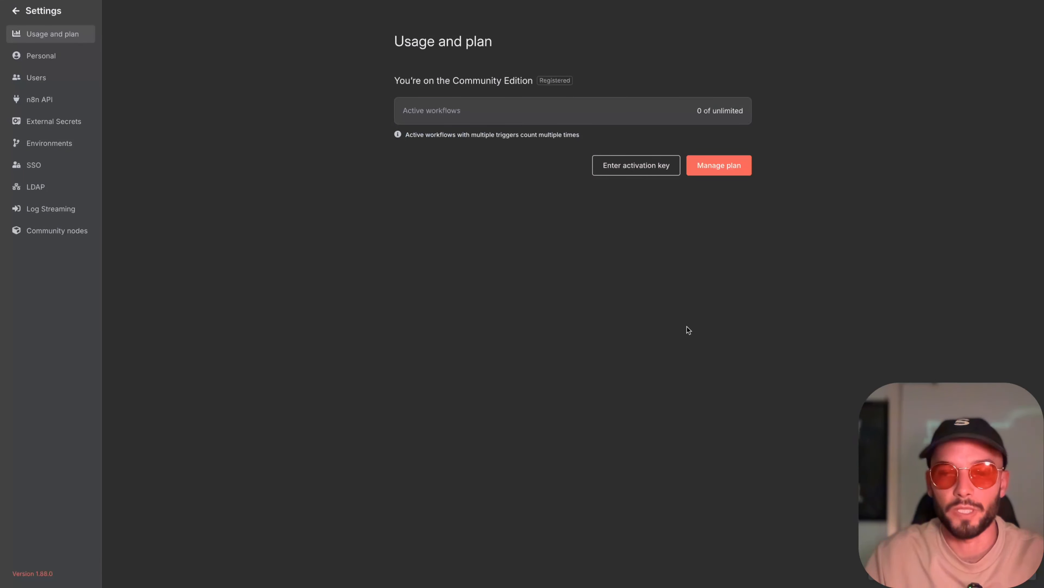
- Look over the registered plan's usage details and leave the settings for the workflows overview
double_click(735, 111)
click(538, 103)
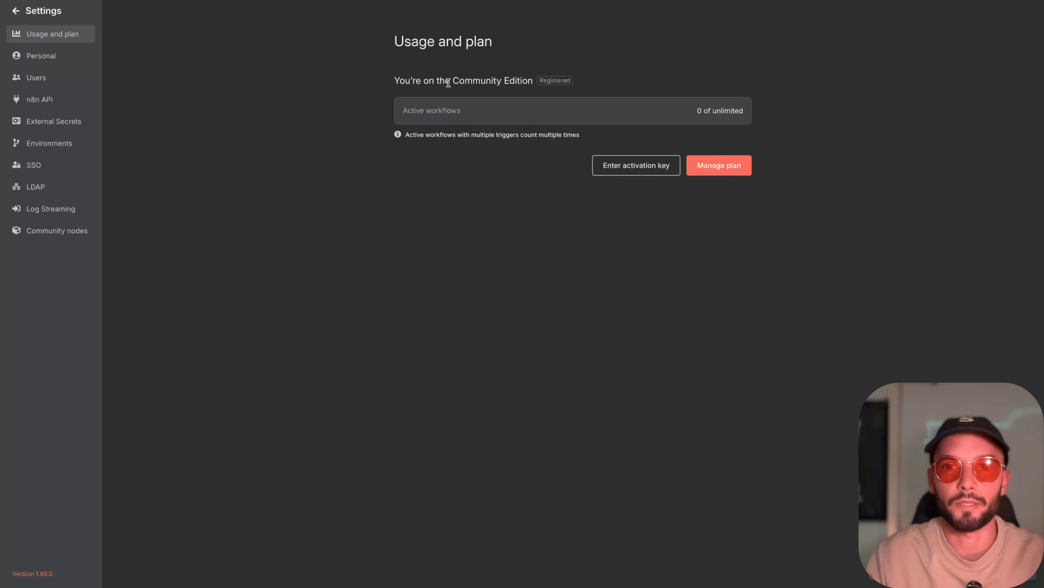
click(17, 11)
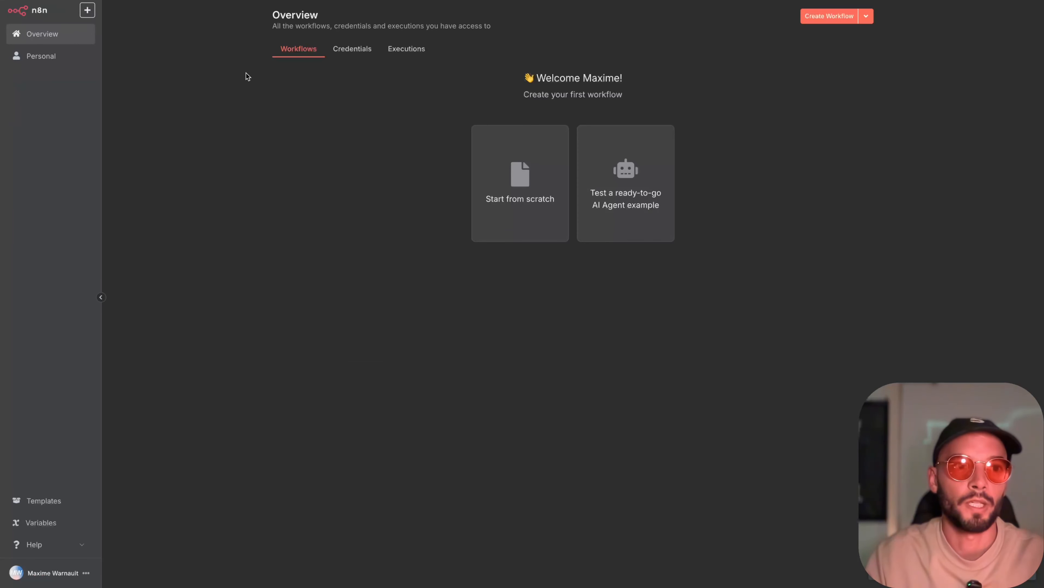